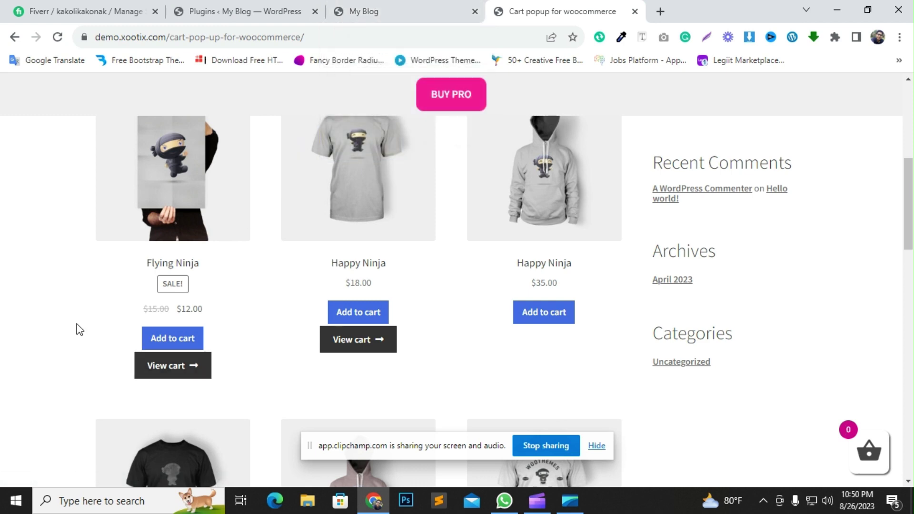
- Switch to the My Blog store page and add the Hand Sanitizer product to the cart
click(426, 9)
scroll(295, 255, down, 15)
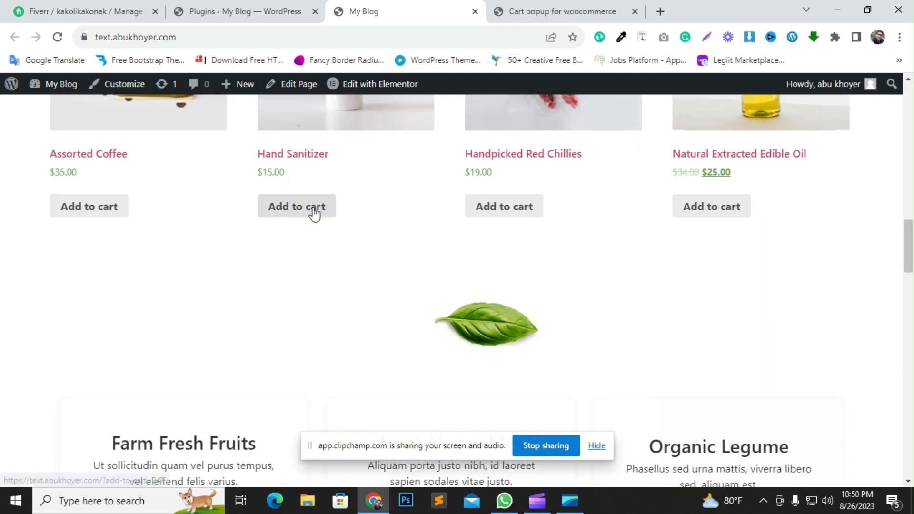
click(308, 212)
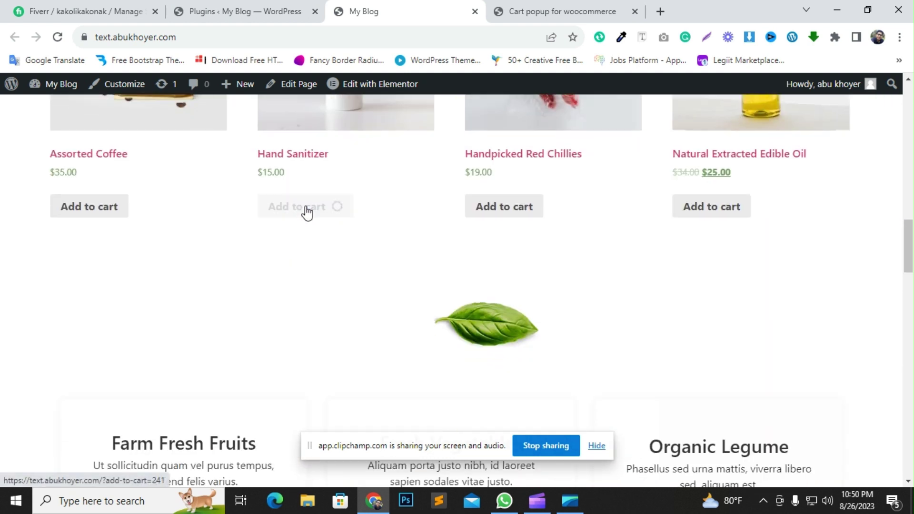
scroll(823, 329, up, 5)
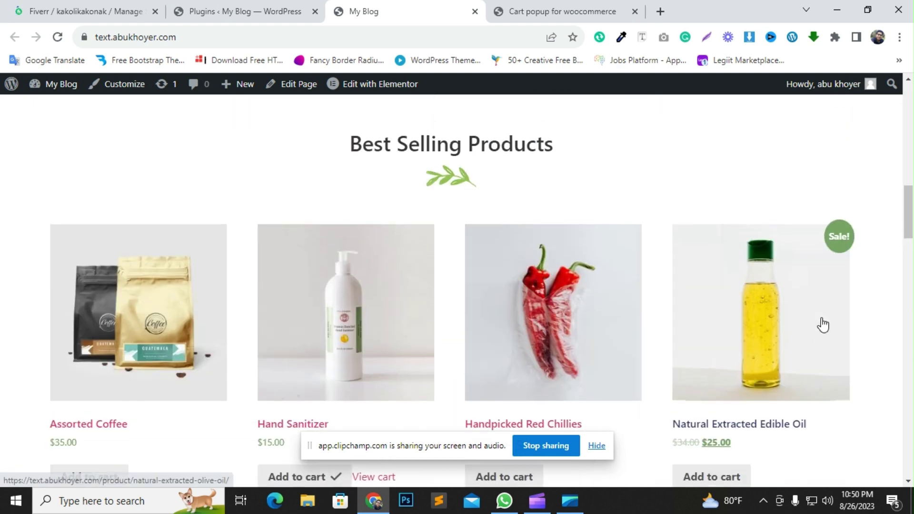
scroll(823, 326, up, 5)
scroll(257, 180, down, 2)
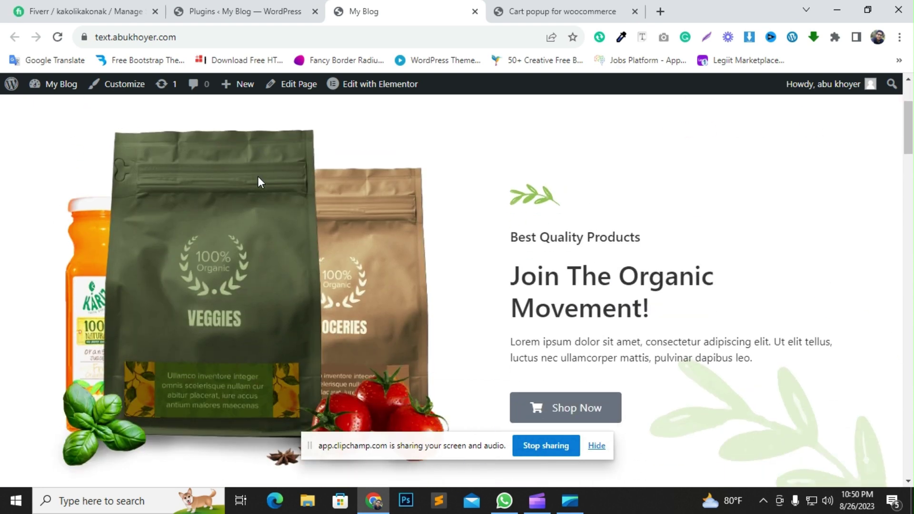
scroll(258, 183, down, 13)
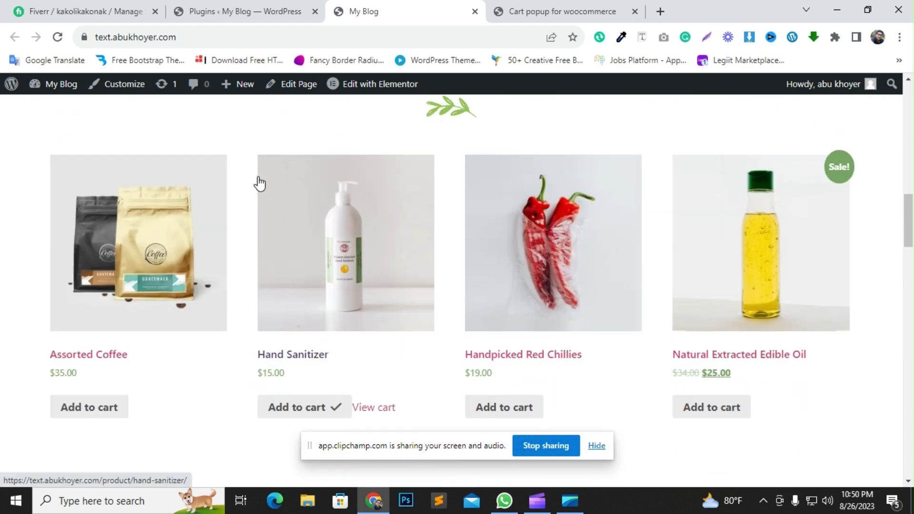
scroll(259, 182, down, 4)
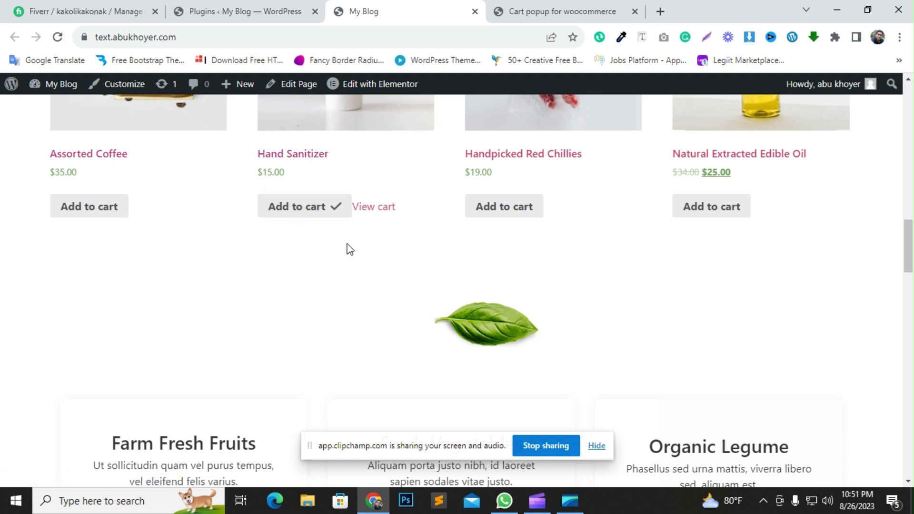
- On the Cart popup for woocommerce demo page, add Ninja Silhouette to the cart and examine the cart popup
click(552, 10)
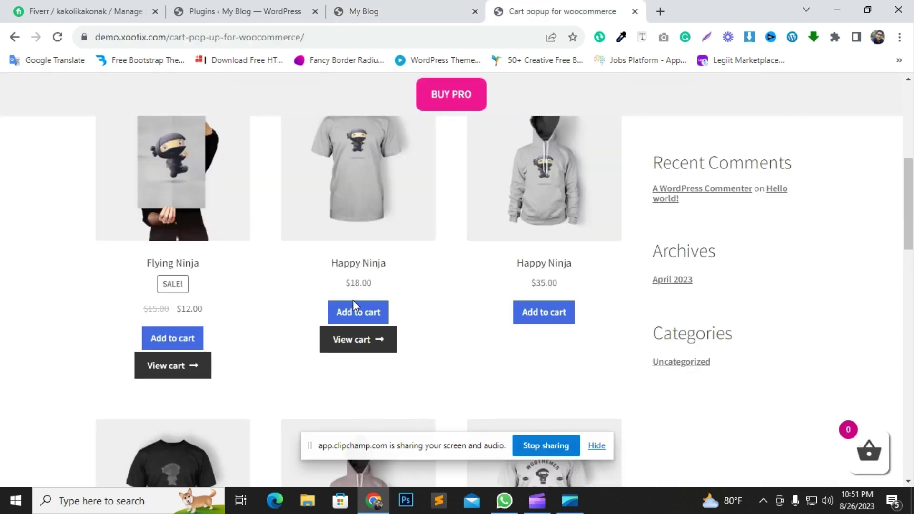
scroll(240, 310, down, 8)
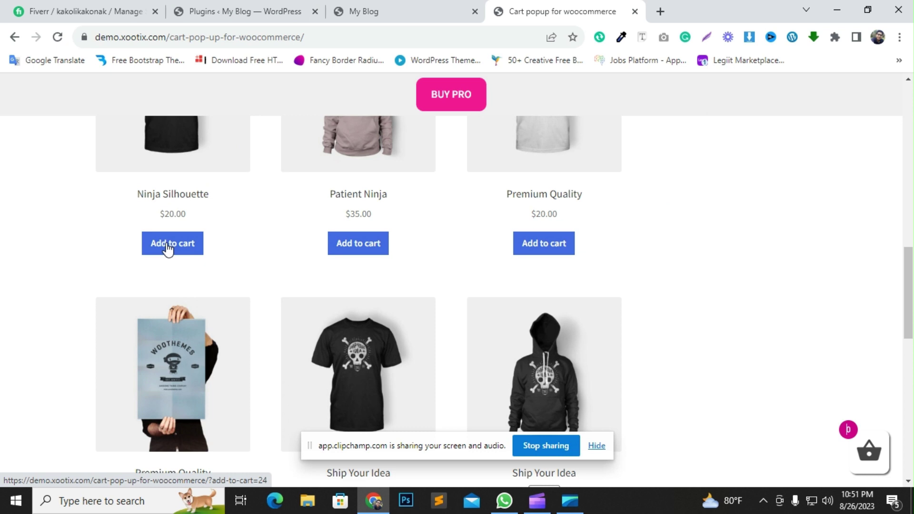
click(167, 247)
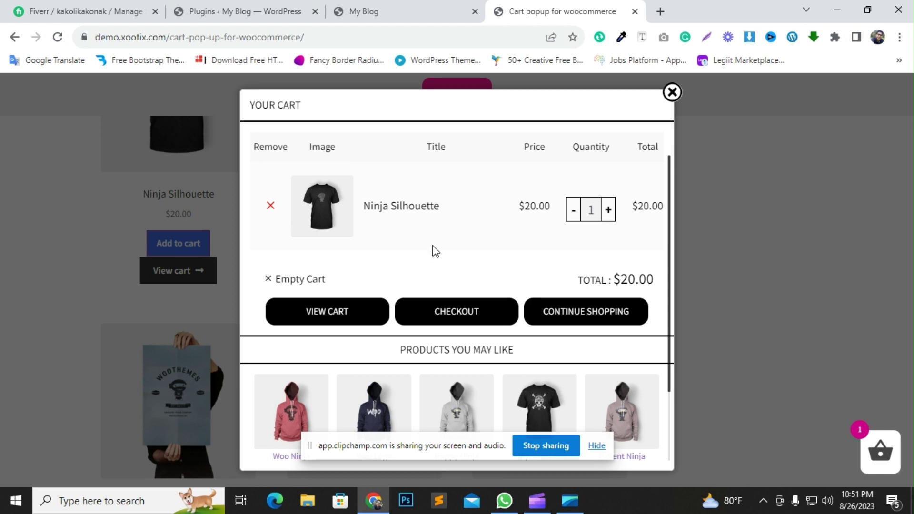
scroll(432, 254, down, 1)
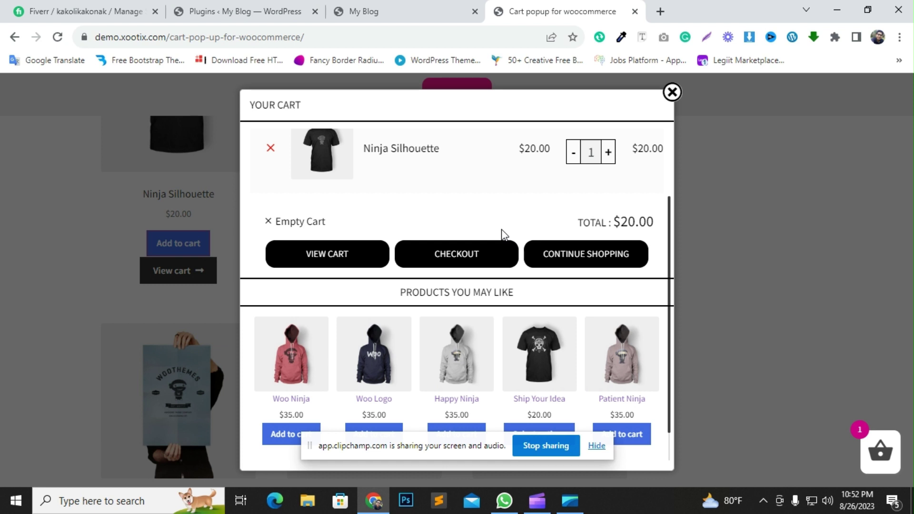
- Return to the My Blog store page and add Assorted Coffee to the cart
click(363, 11)
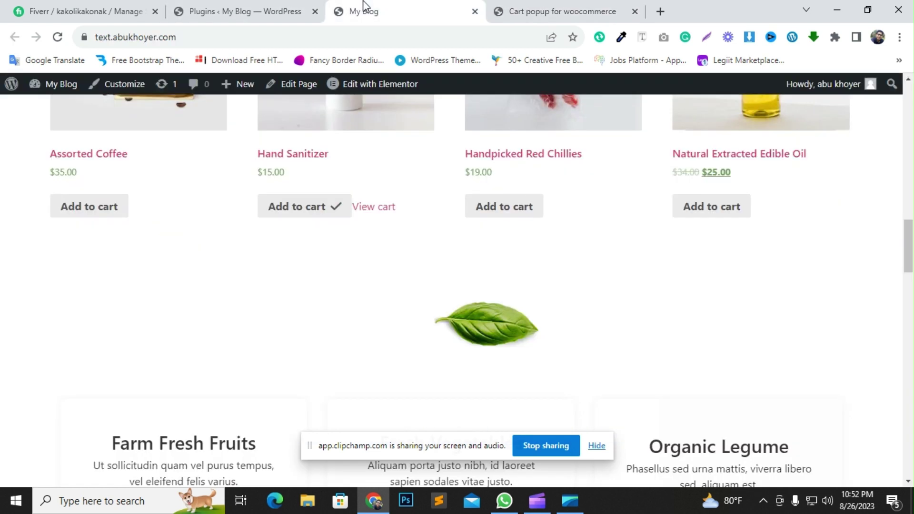
click(80, 279)
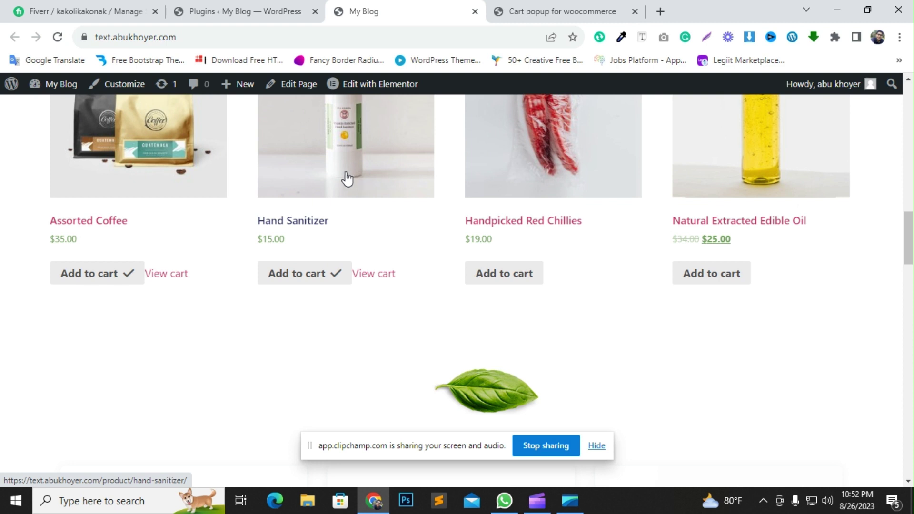
- Switch to the WordPress admin's Plugins page and review the list of installed plugins
click(240, 10)
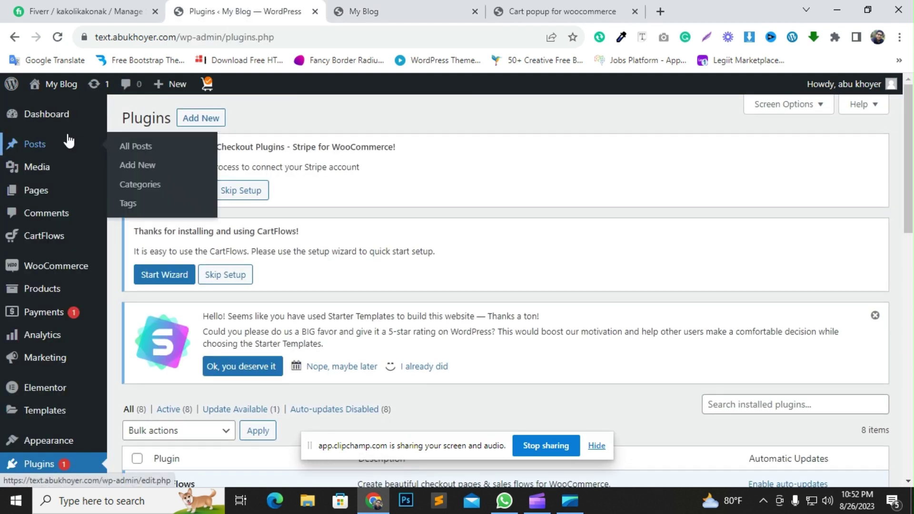
scroll(48, 305, down, 3)
scroll(42, 317, down, 2)
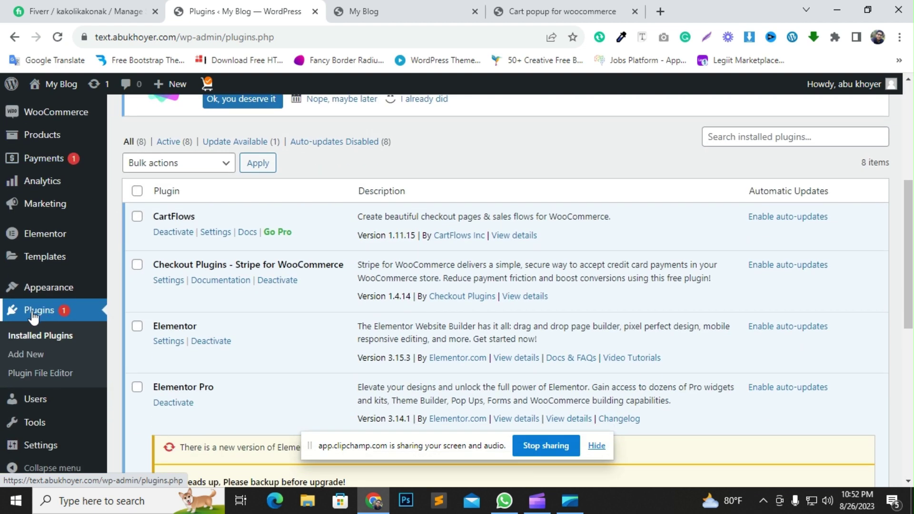
scroll(211, 312, down, 6)
scroll(211, 304, down, 3)
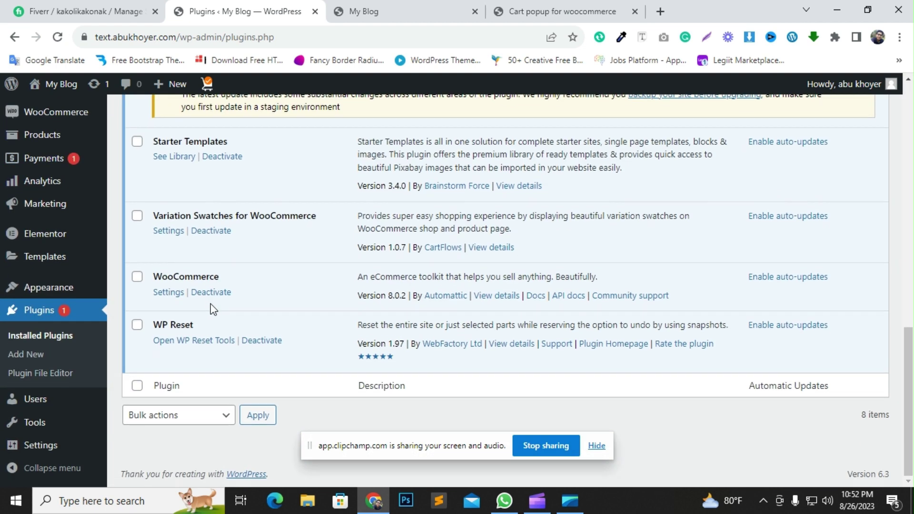
scroll(212, 310, up, 15)
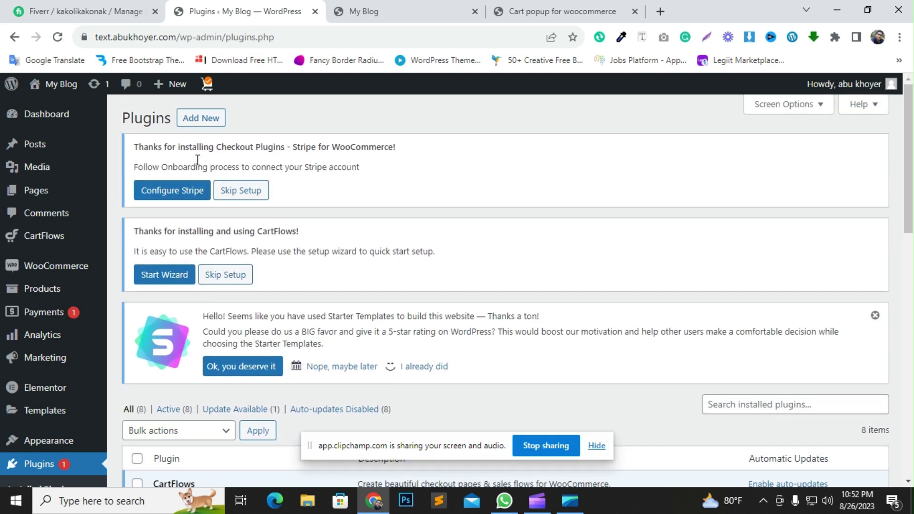
- Open the page for adding new plugins and search the directory for "woocommerce"
click(201, 122)
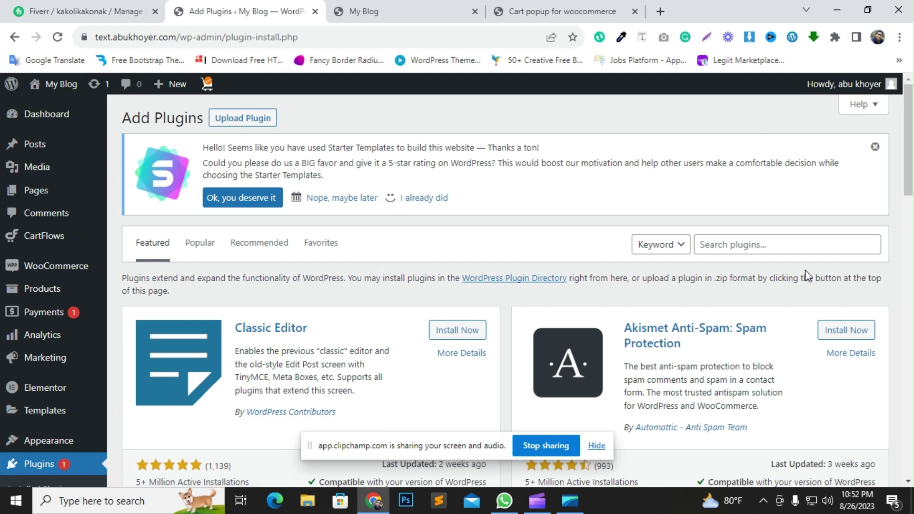
click(734, 247)
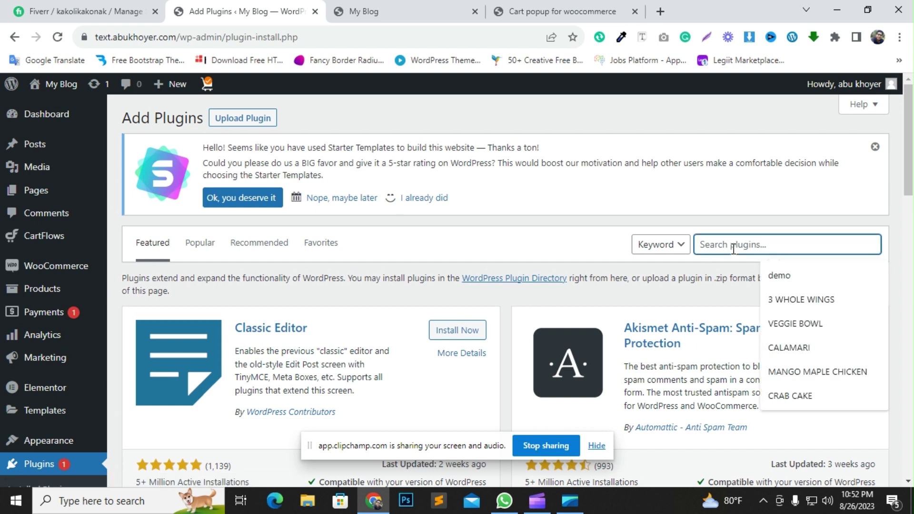
text(wo)
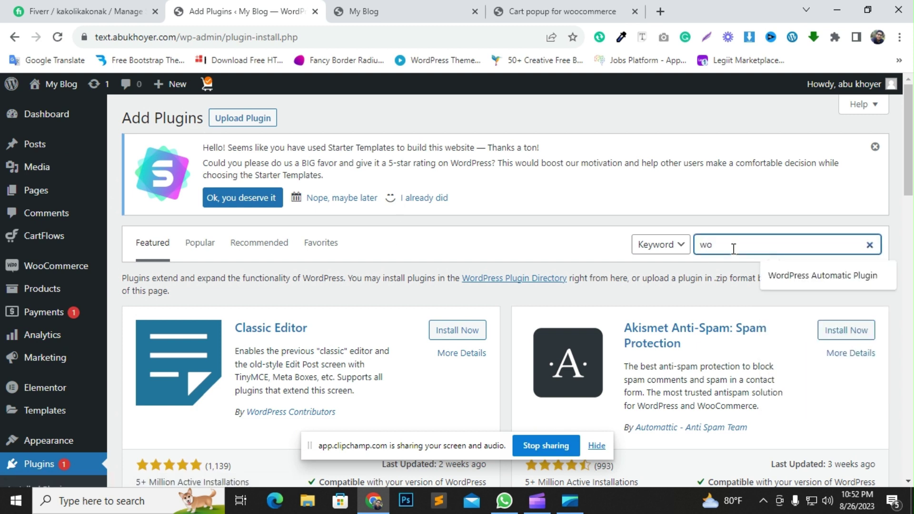
text(oc)
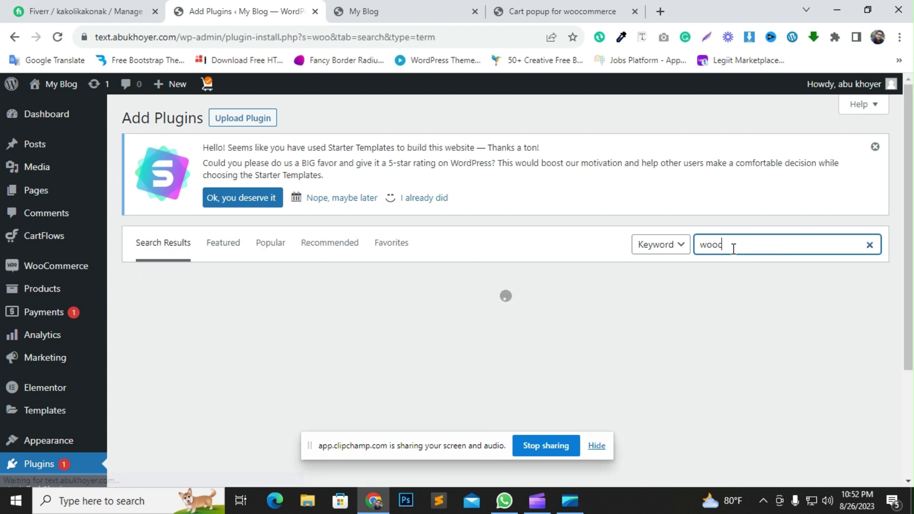
text(ommer)
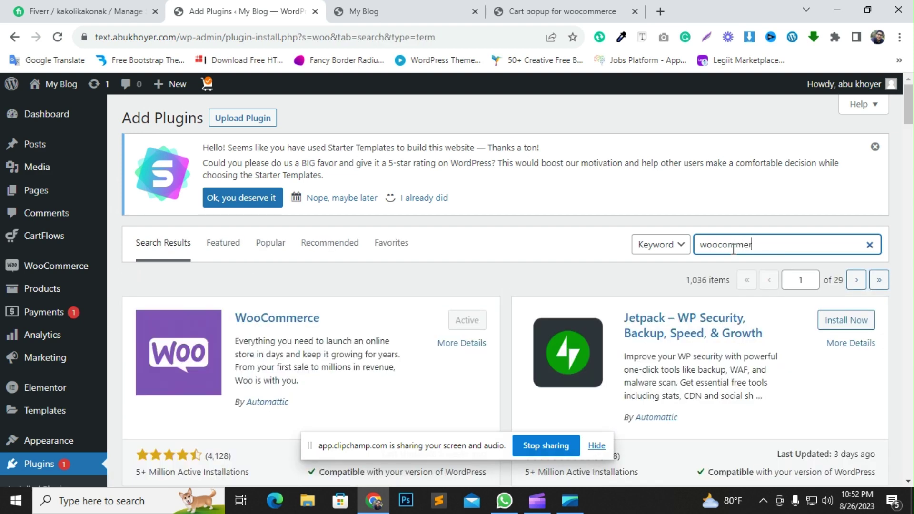
text(ce)
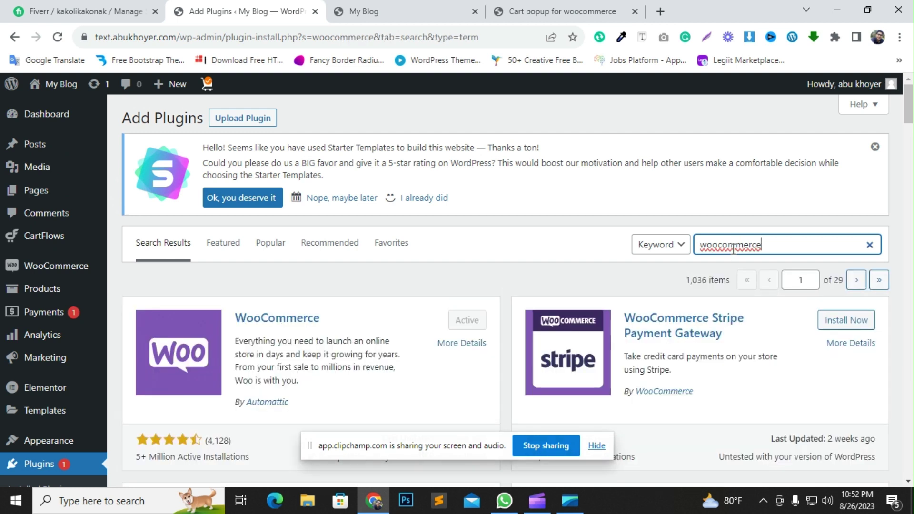
- Extend the plugin search term to "woocommerce add to cart popup"
right_click(734, 249)
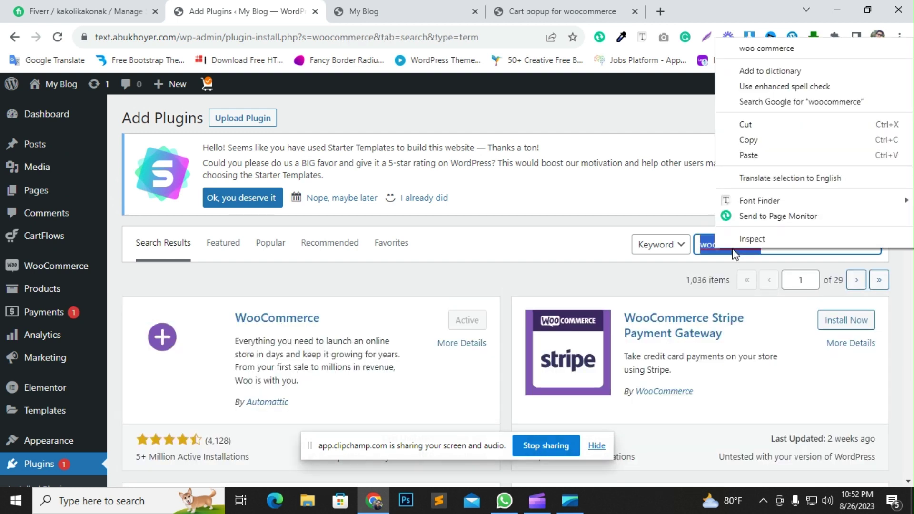
click(606, 252)
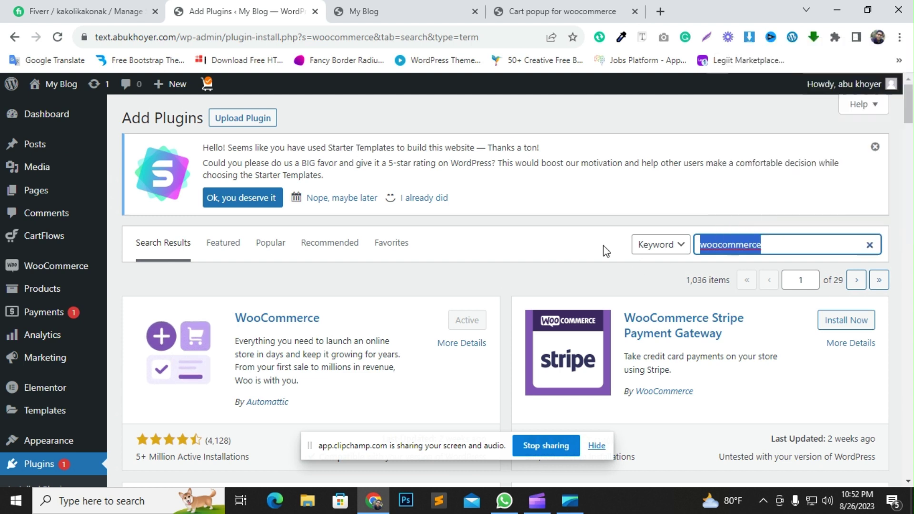
click(742, 245)
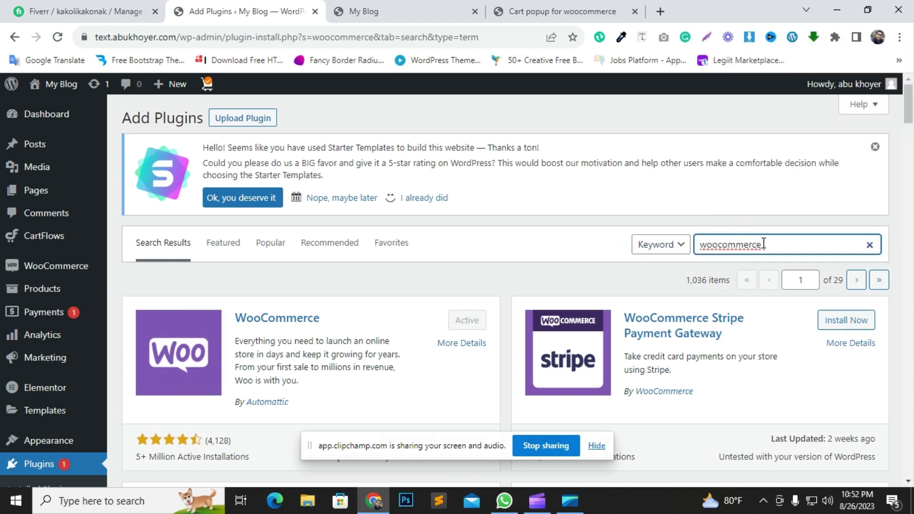
text(ad)
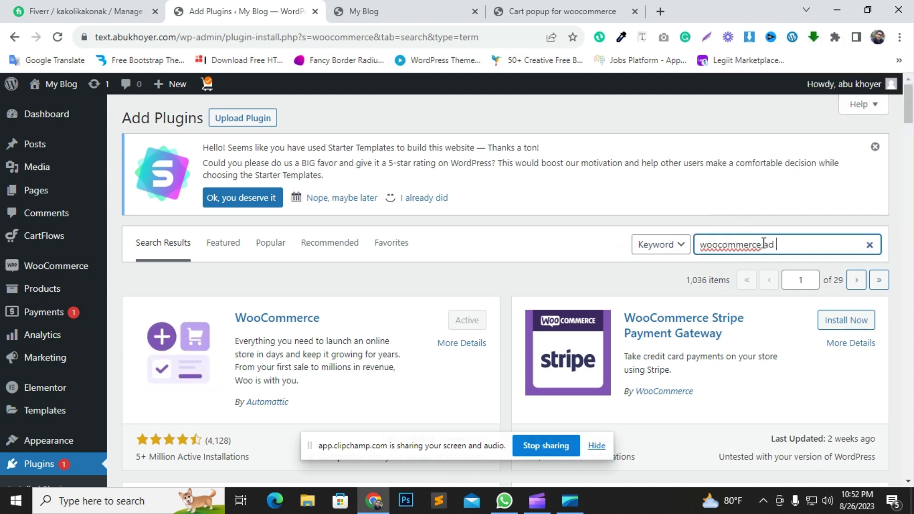
text( tp)
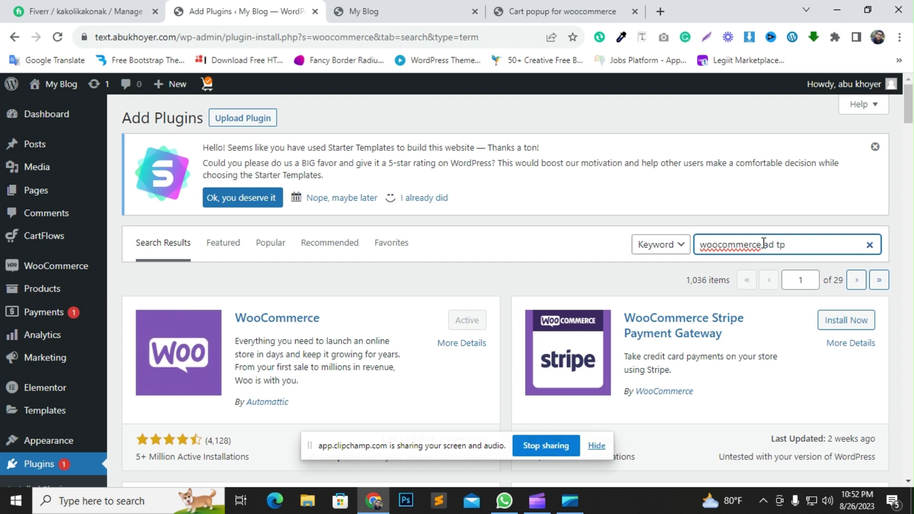
key(BackSpace)
key(BackSpace)
key(BackSpace)
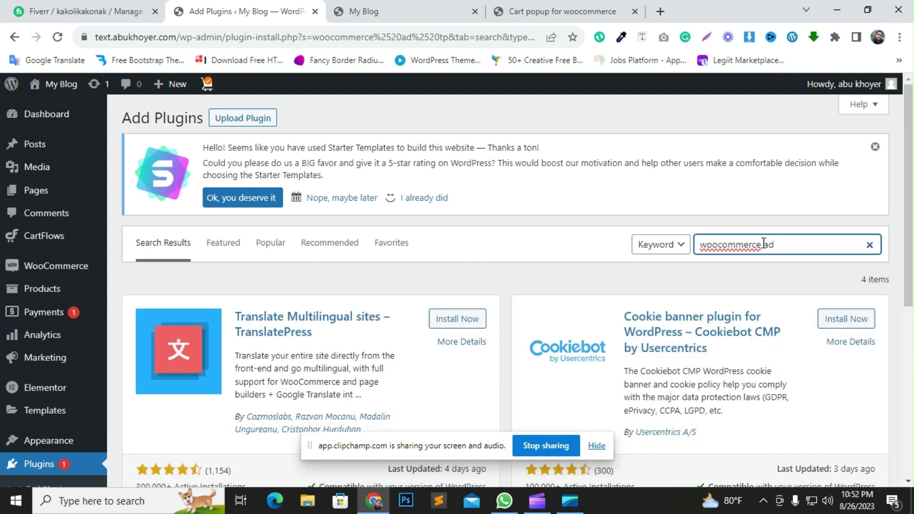
text(d to cart)
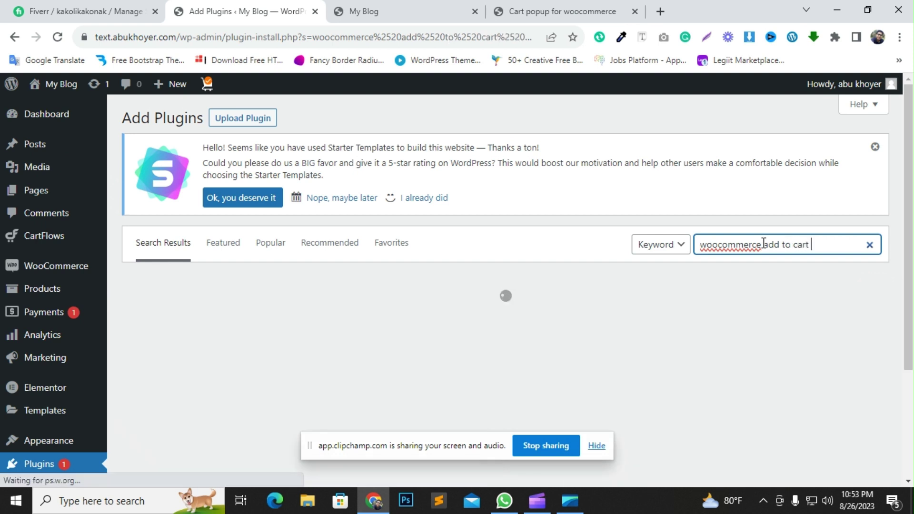
text( pop)
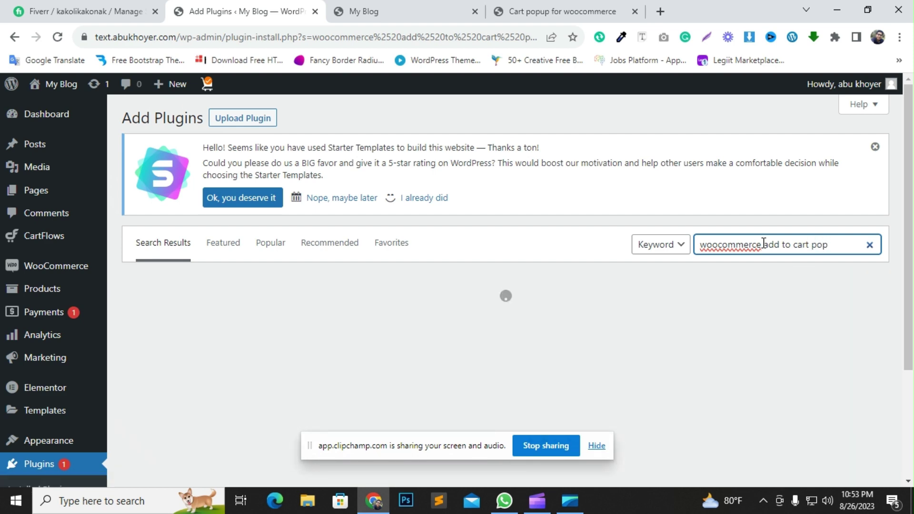
text(up)
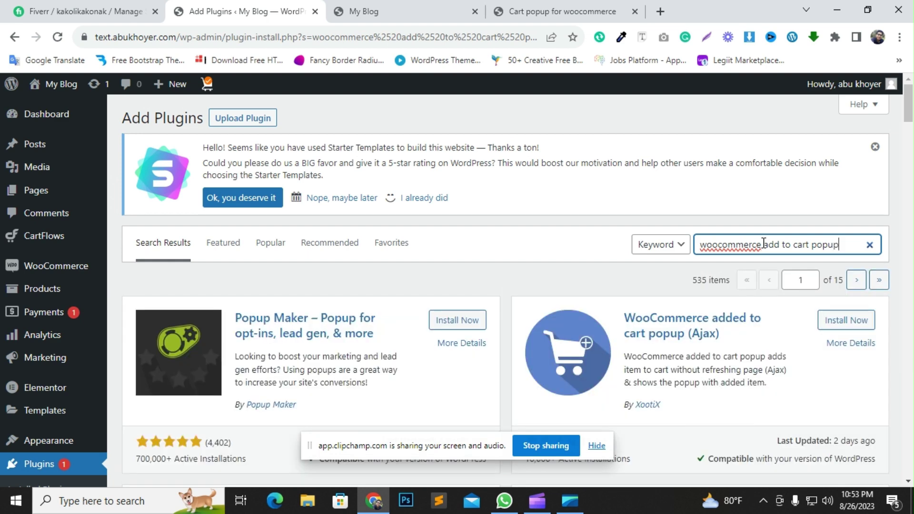
- Install the plugin WooCommerce added to cart popup (Ajax) by XootiX from the search results
scroll(564, 343, down, 2)
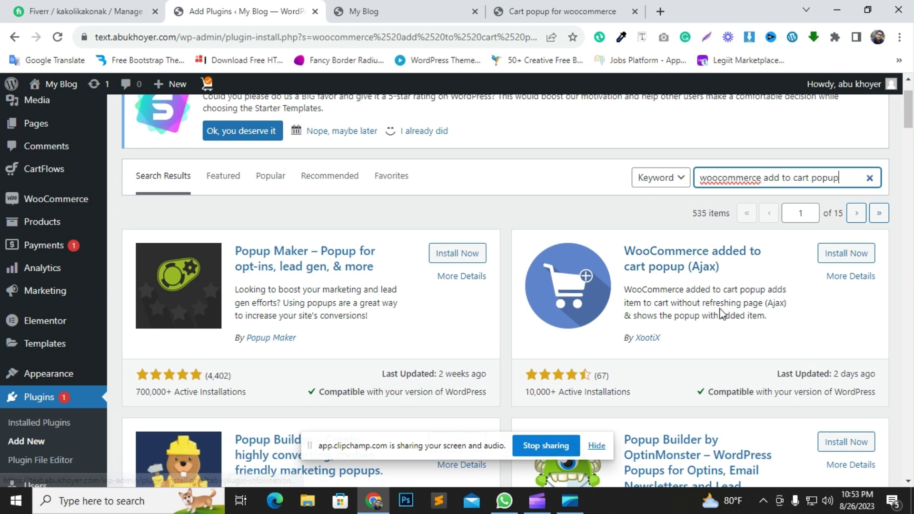
scroll(608, 320, down, 2)
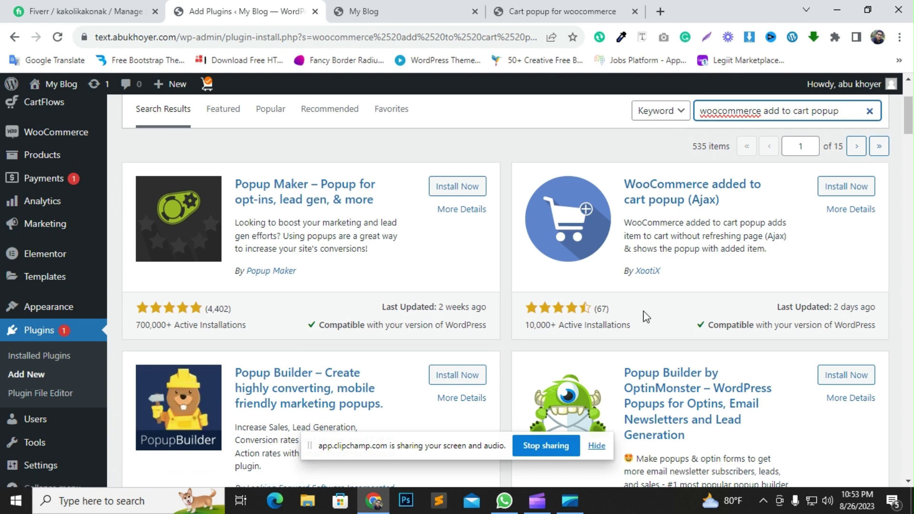
scroll(743, 289, up, 1)
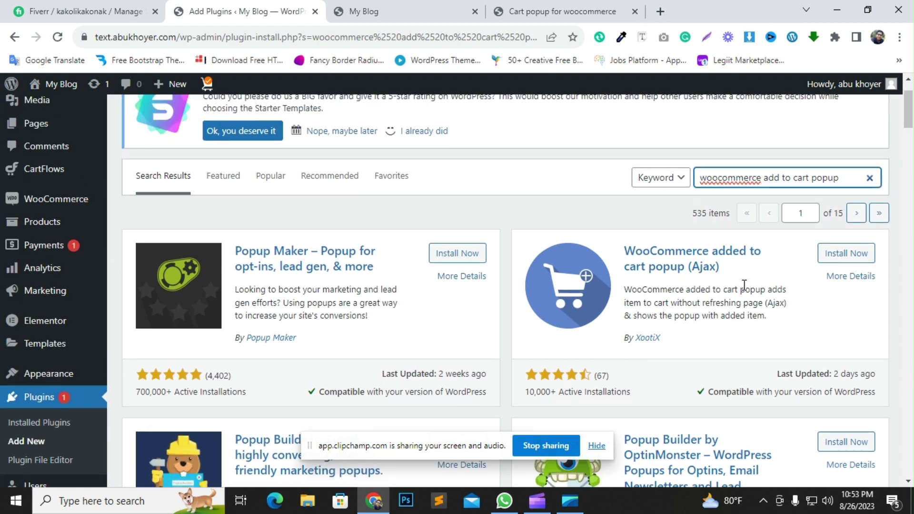
click(842, 254)
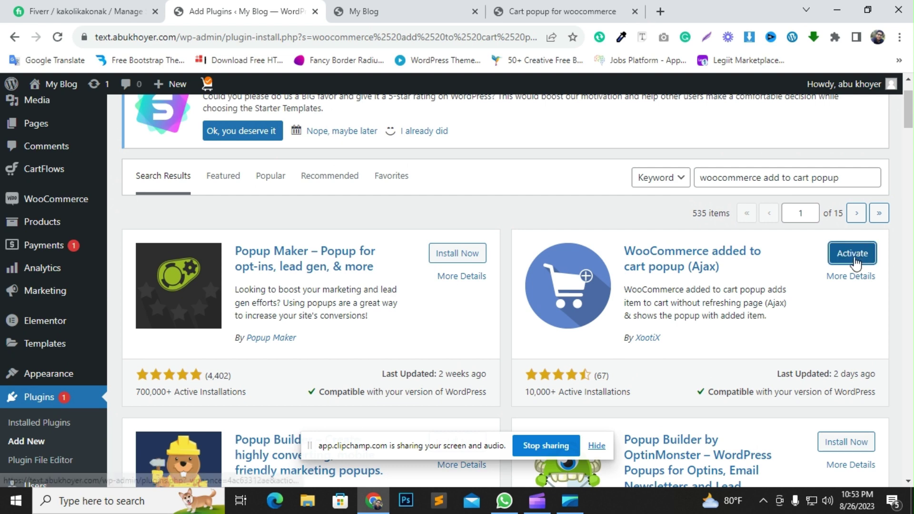
- Activate the WooCommerce added to cart popup (Ajax) plugin and open its Added to cart popup settings
click(851, 260)
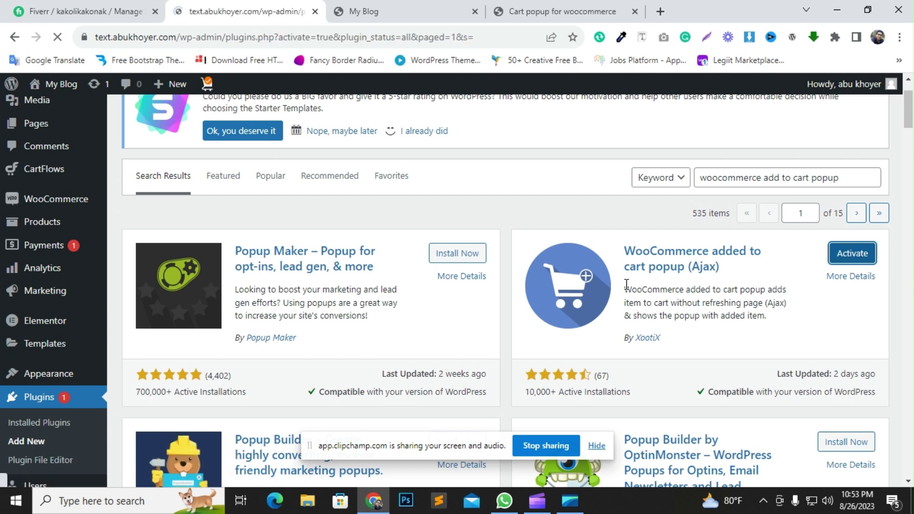
scroll(598, 276, down, 4)
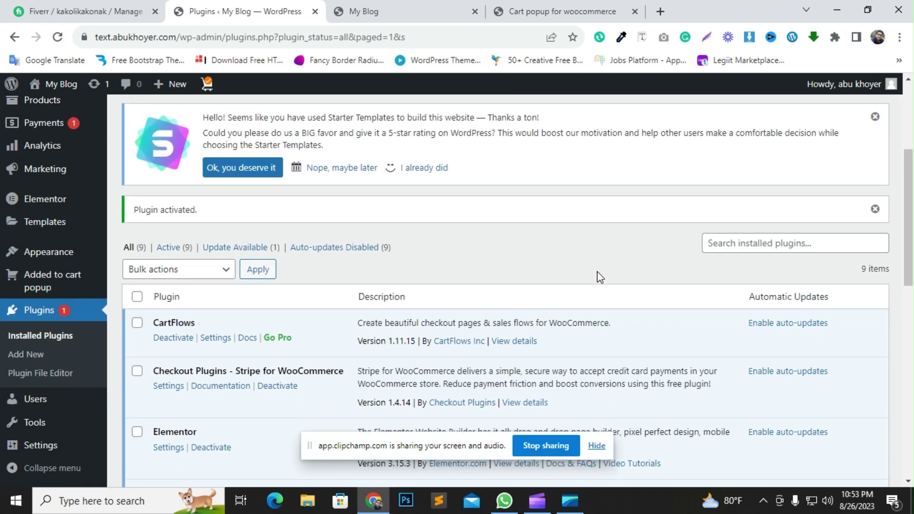
click(53, 281)
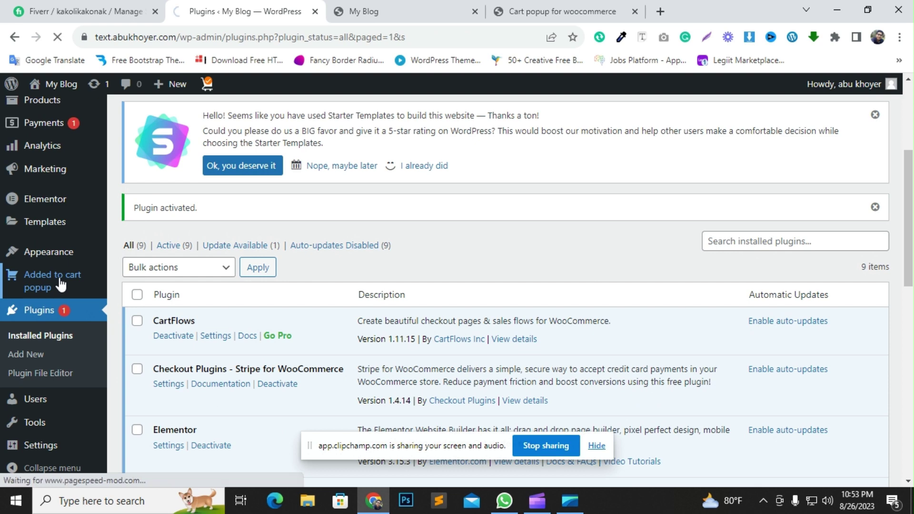
- Review the general and style options of the added to cart popup and save the settings
scroll(229, 281, down, 1)
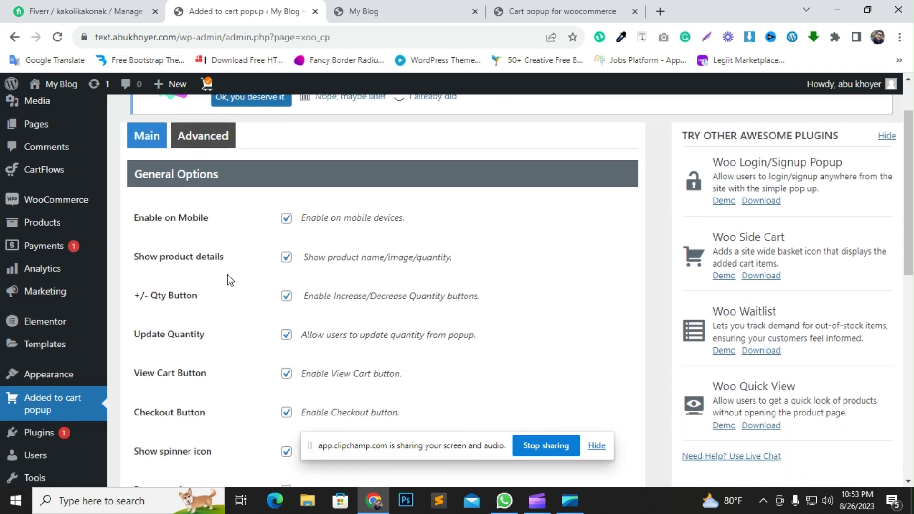
scroll(227, 274, down, 4)
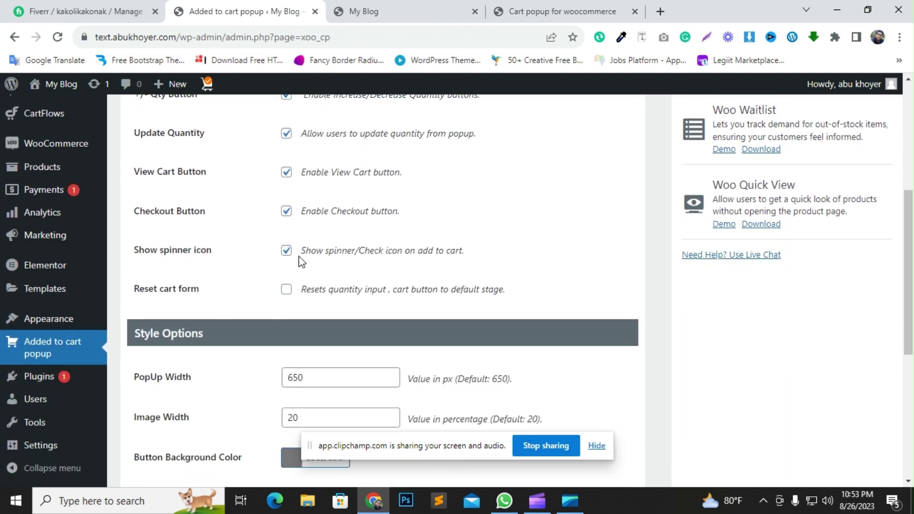
scroll(223, 230, down, 4)
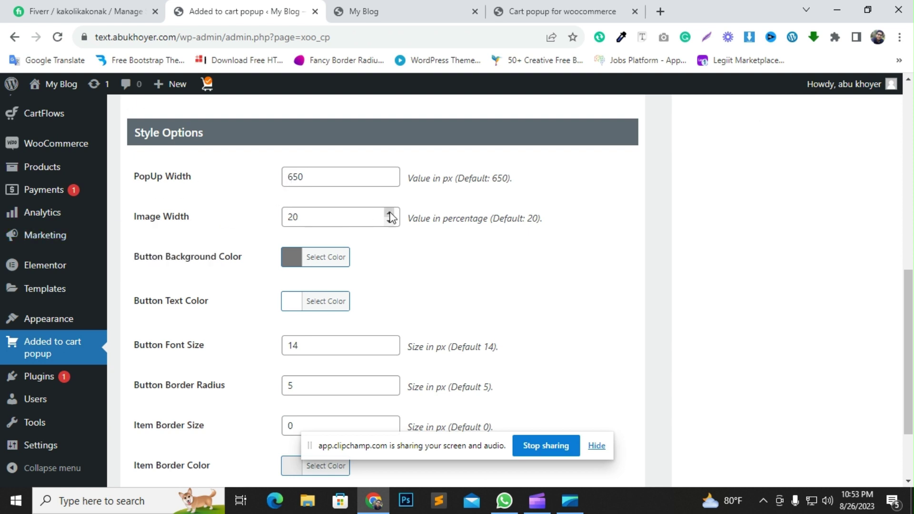
scroll(260, 239, down, 1)
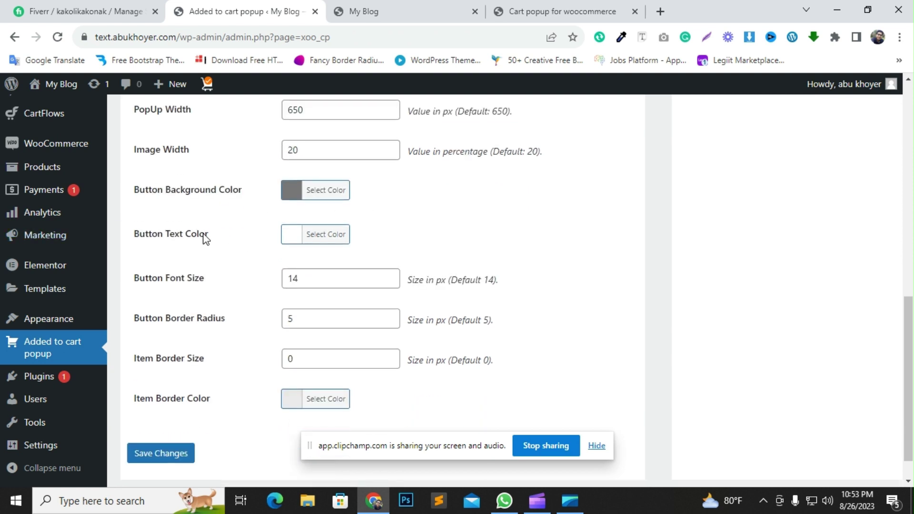
scroll(200, 233, down, 1)
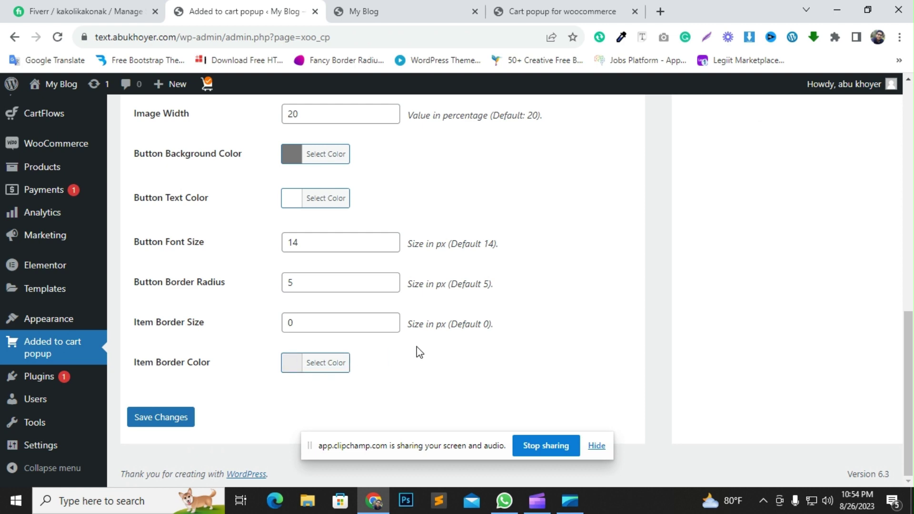
scroll(419, 352, up, 10)
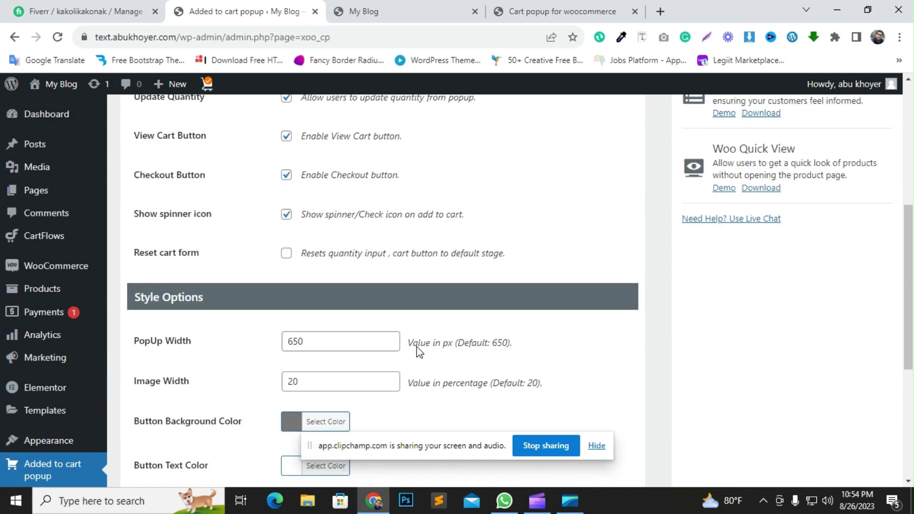
scroll(419, 352, down, 10)
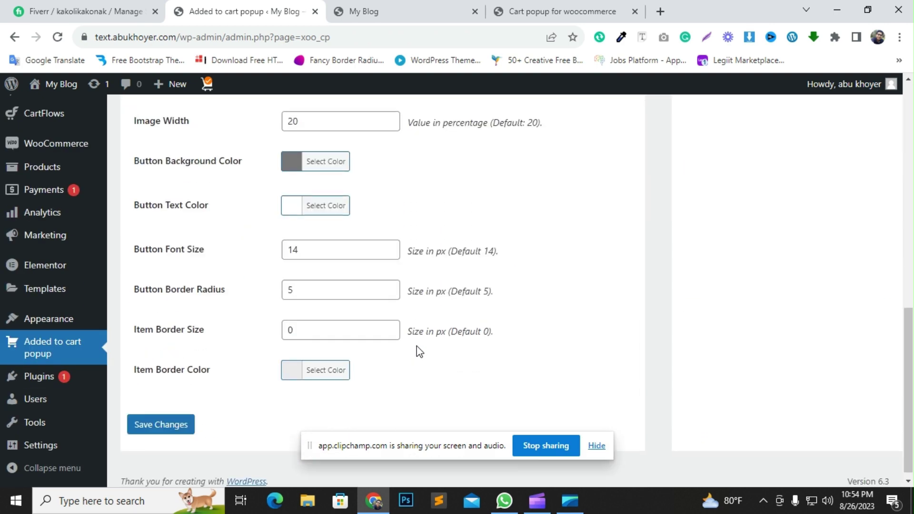
click(167, 426)
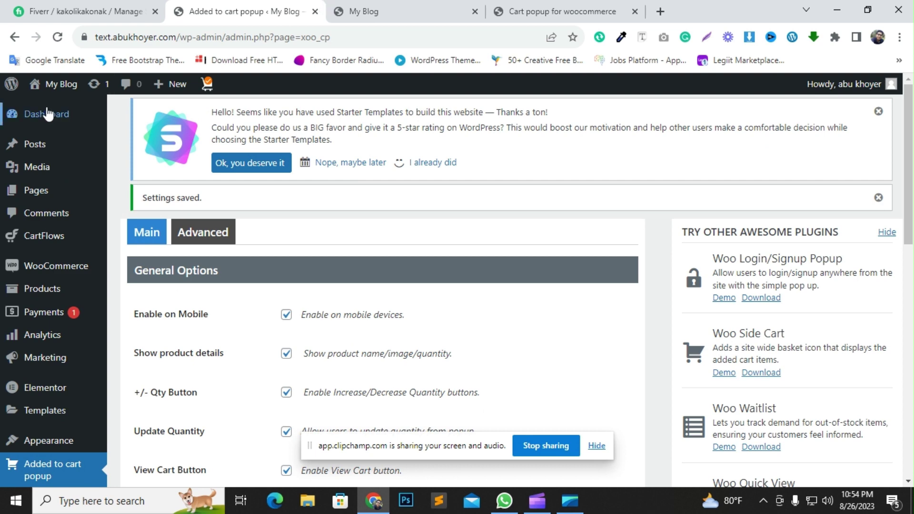
- Switch to the storefront home page, reload it, and add Hand Sanitizer to the cart
click(425, 9)
click(57, 37)
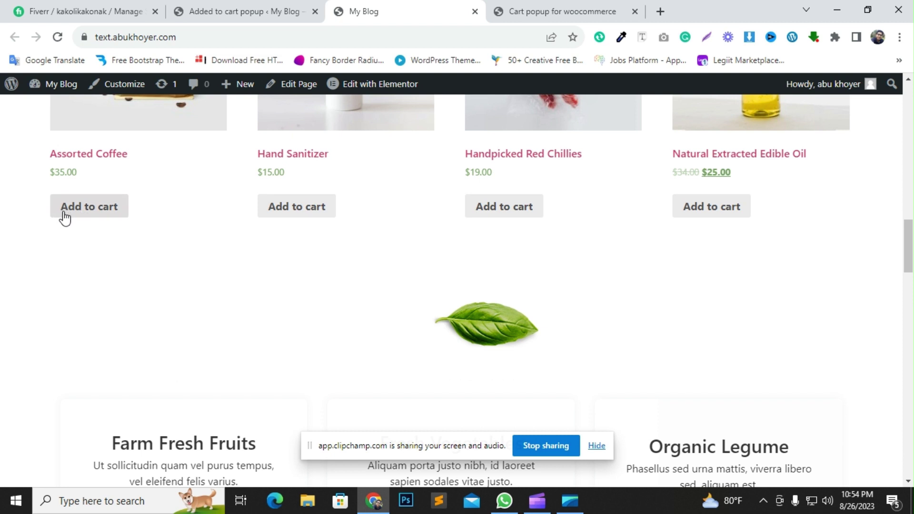
click(305, 208)
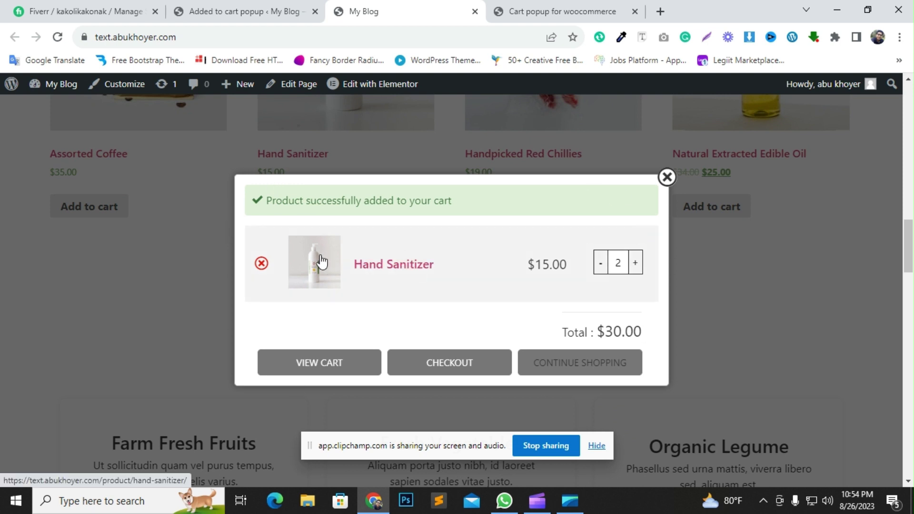
- Test raising and lowering the Hand Sanitizer quantity in the popup, finishing at 2, and close the popup
click(636, 263)
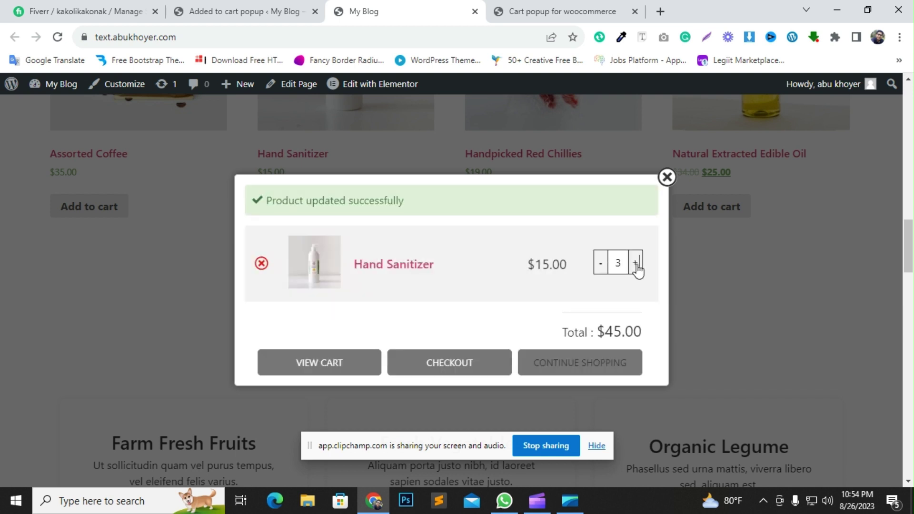
click(636, 264)
click(636, 264)
click(600, 266)
click(600, 267)
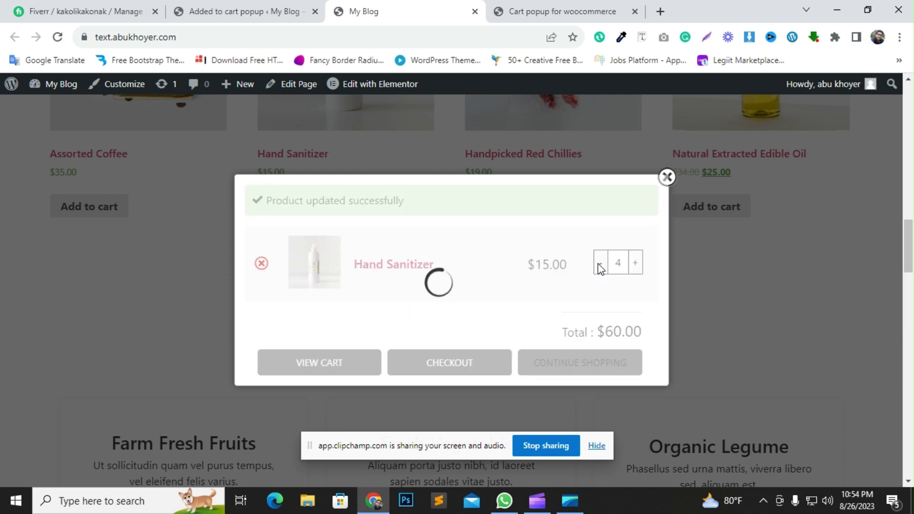
click(600, 268)
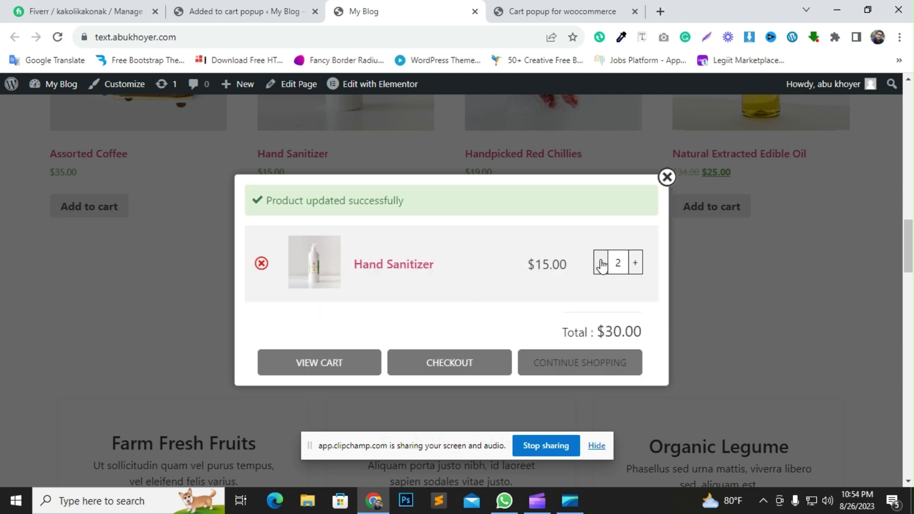
click(666, 179)
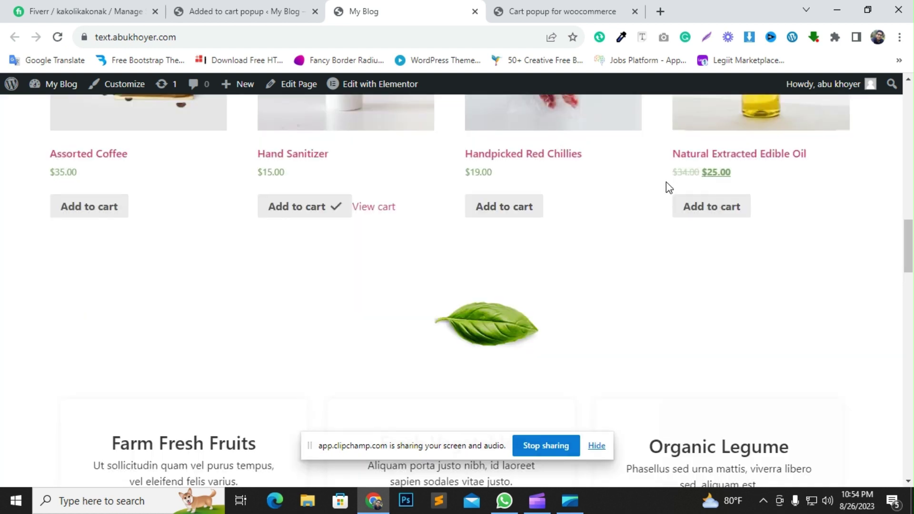
- Add Handpicked Red Chillies to the cart, raise its quantity to 4 in the popup, and dismiss the popup
click(512, 214)
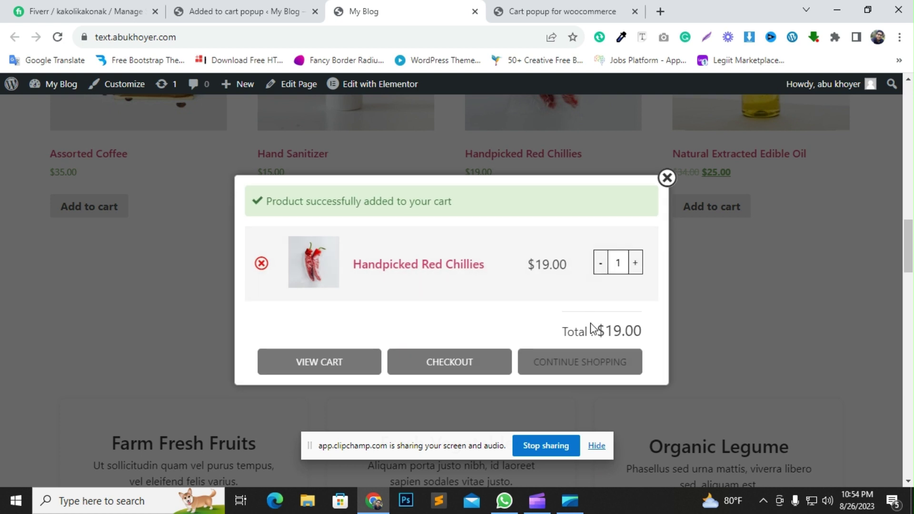
scroll(381, 286, down, 3)
scroll(381, 286, up, 3)
click(636, 263)
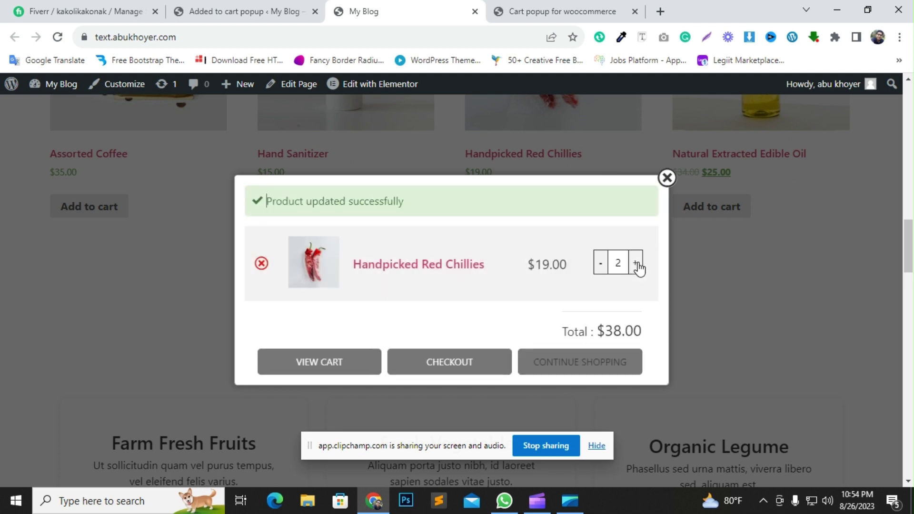
click(636, 263)
click(636, 263)
click(182, 245)
- Add Natural Extracted Edible Oil to the cart and raise its quantity to 3 in the popup
click(714, 207)
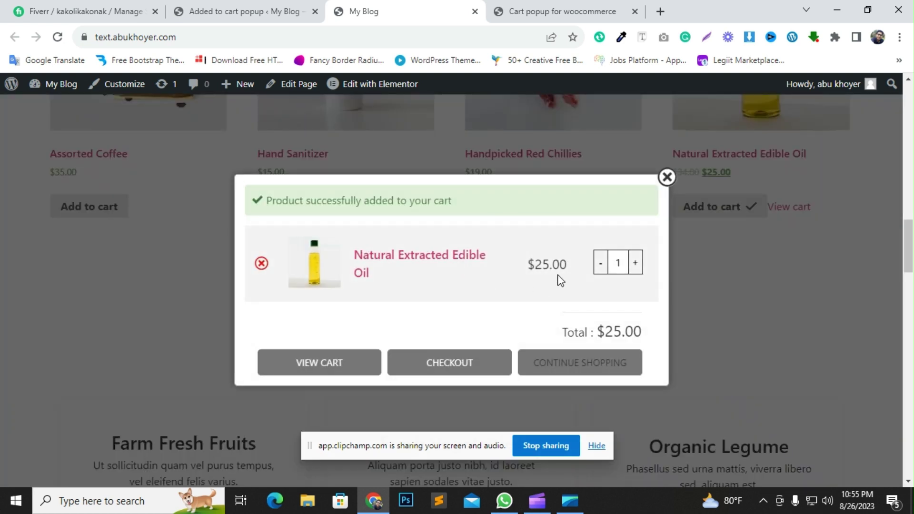
click(636, 263)
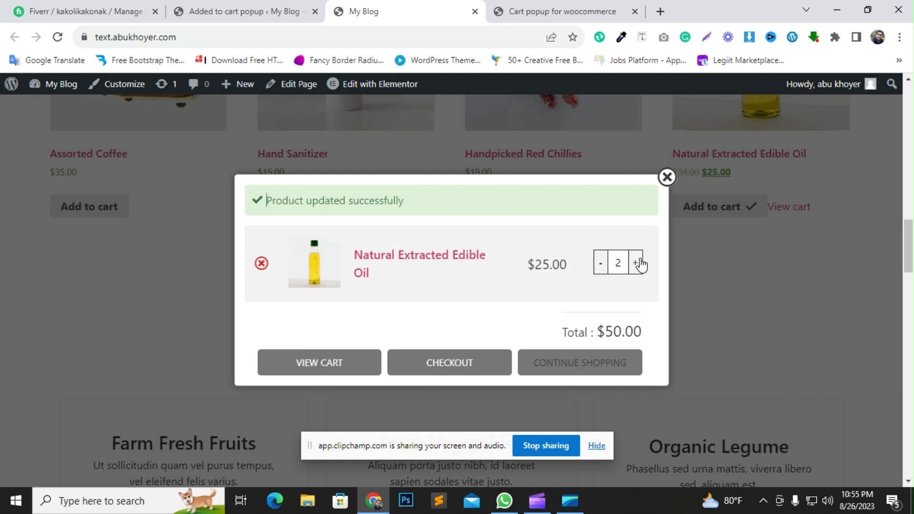
click(636, 263)
- Open the cart page from the popup and examine the listed products, quantities and subtotals
click(326, 373)
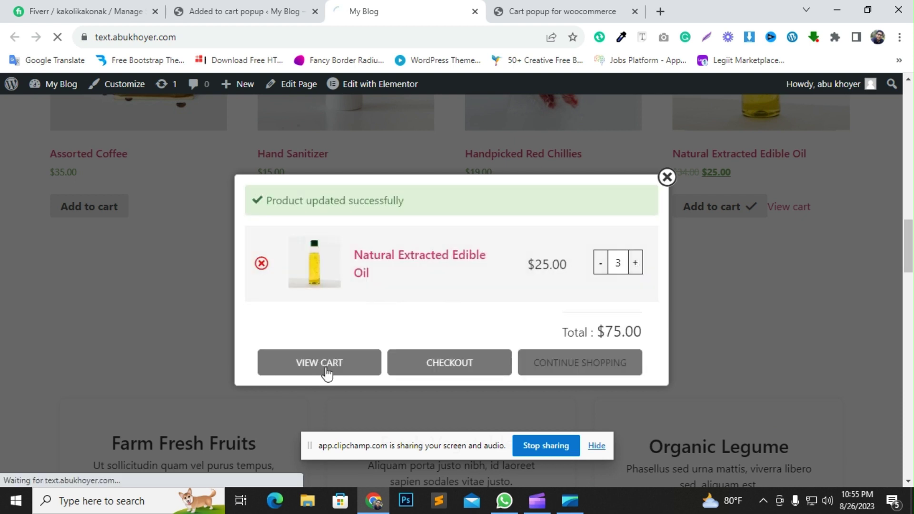
scroll(354, 235, down, 3)
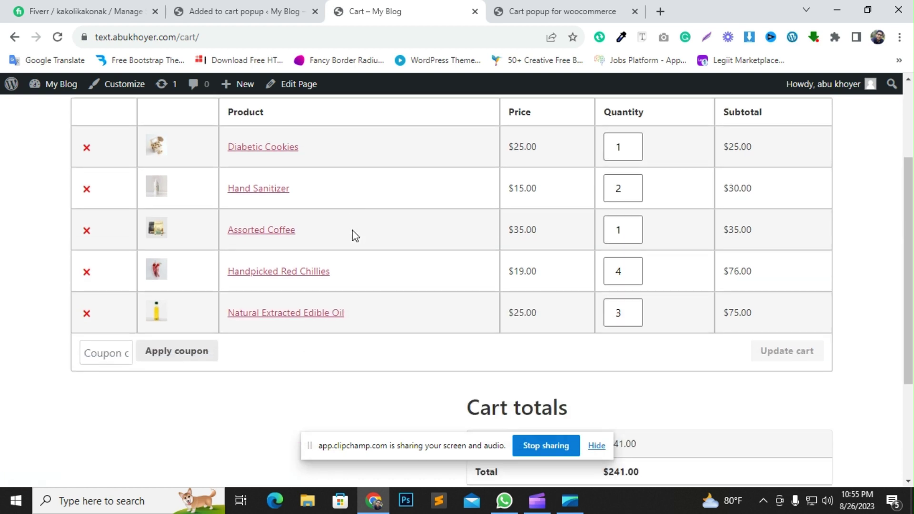
scroll(184, 310, up, 2)
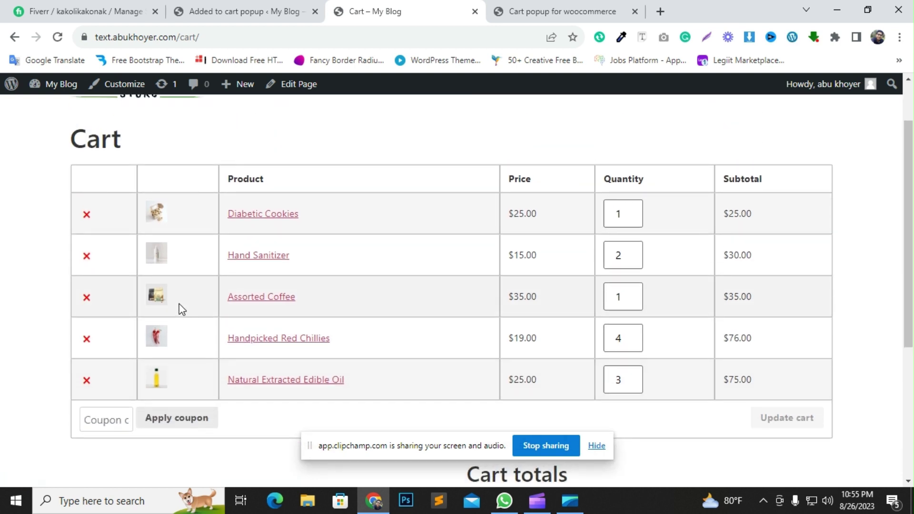
scroll(180, 307, up, 2)
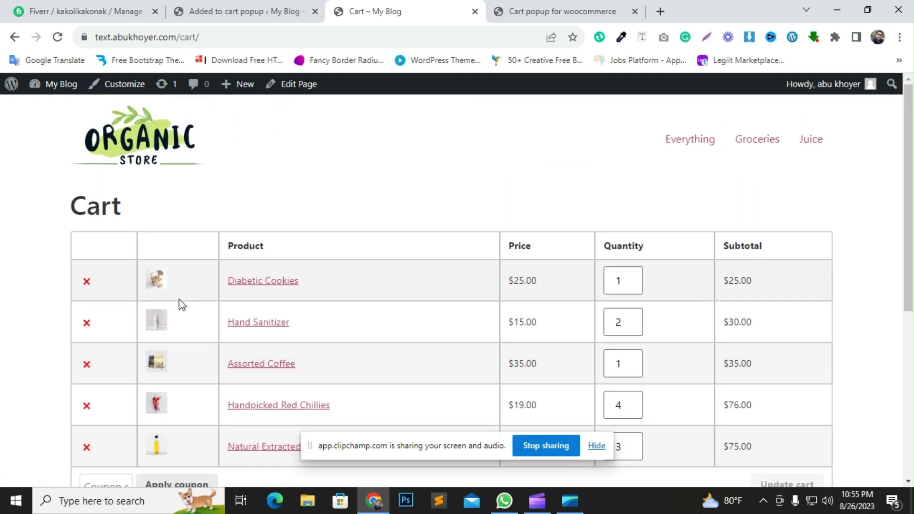
scroll(180, 303, down, 3)
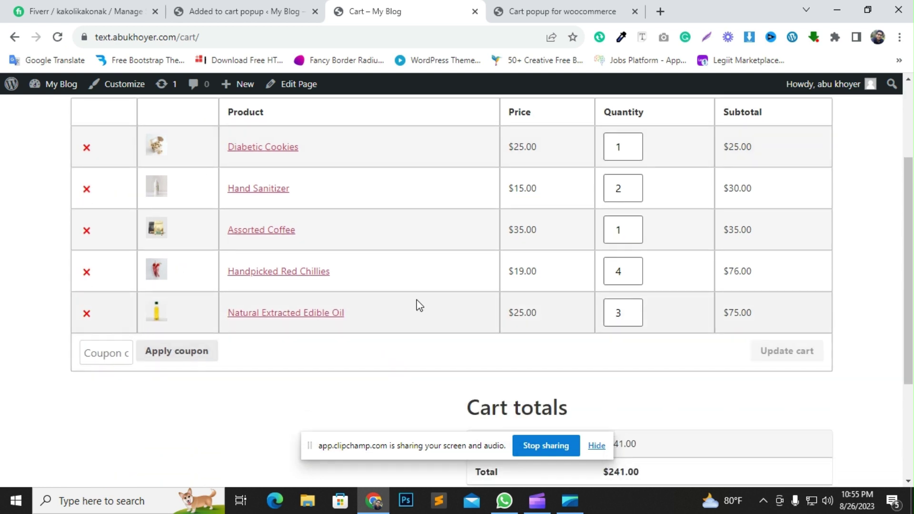
scroll(425, 280, up, 3)
scroll(424, 280, down, 3)
scroll(81, 232, up, 1)
- Remove Diabetic Cookies, Hand Sanitizer and Handpicked Red Chillies from the cart
click(88, 215)
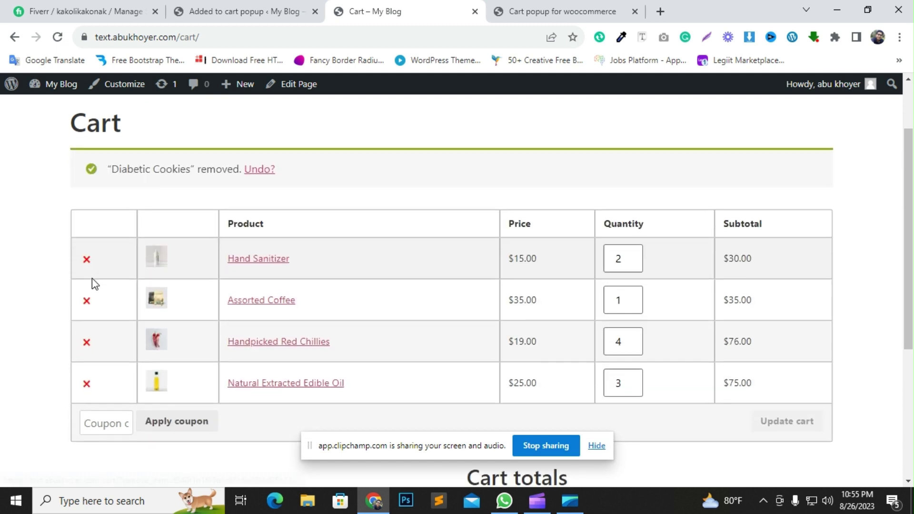
click(86, 259)
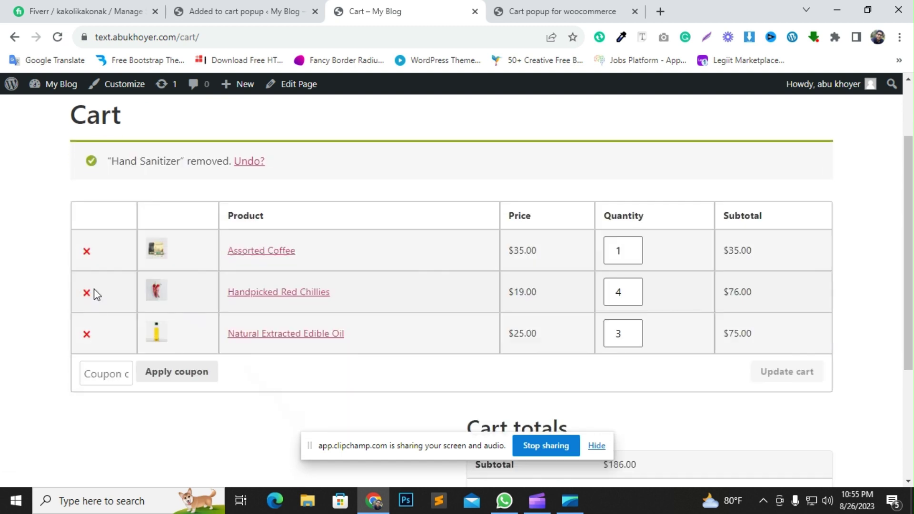
click(87, 292)
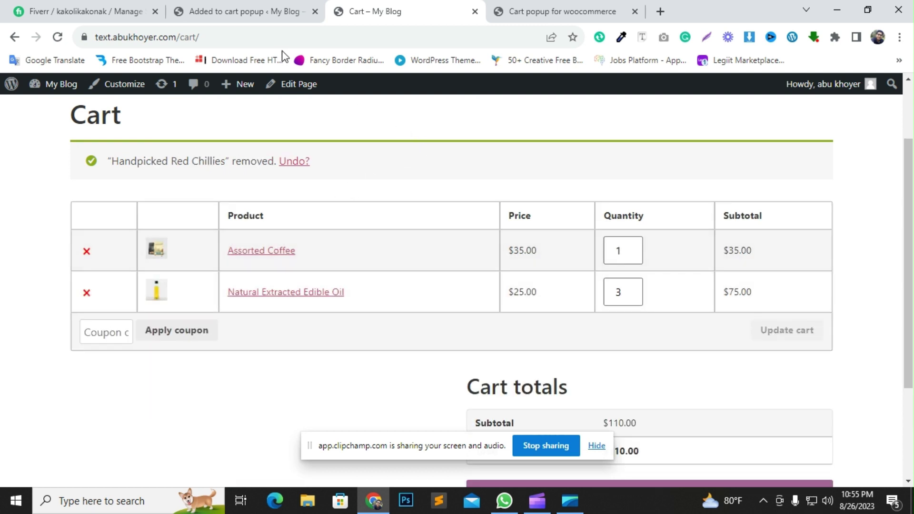
- Open the storefront in a new tab from the WordPress admin and go to its Everything shop page
click(238, 12)
mouse_move(52, 84)
middle_click(111, 101)
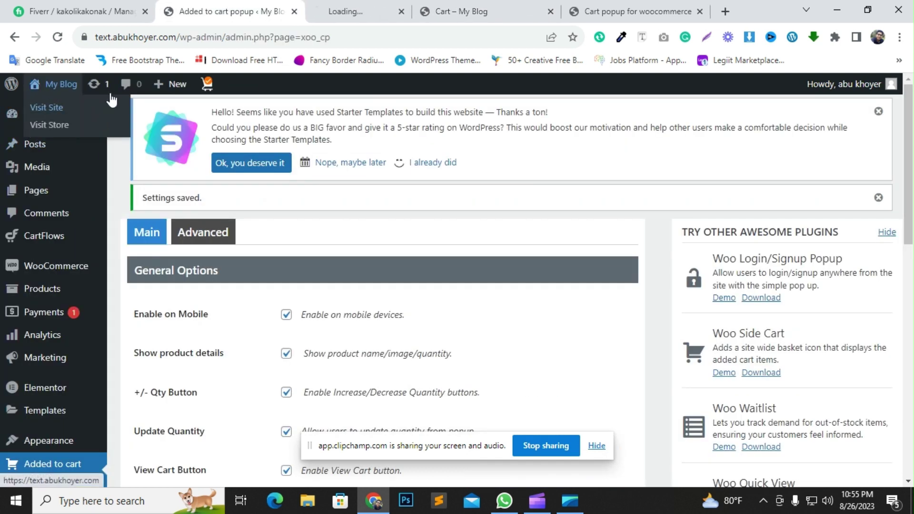
click(341, 10)
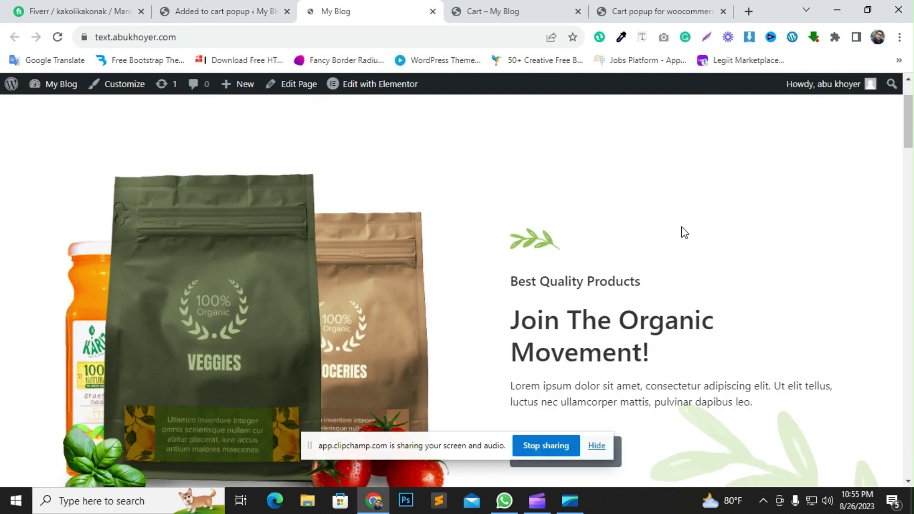
scroll(683, 229, down, 6)
click(581, 216)
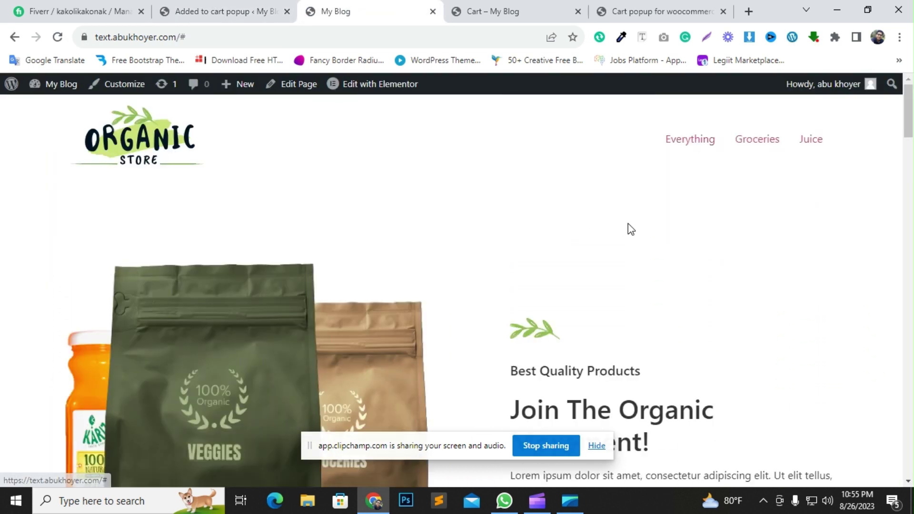
click(694, 148)
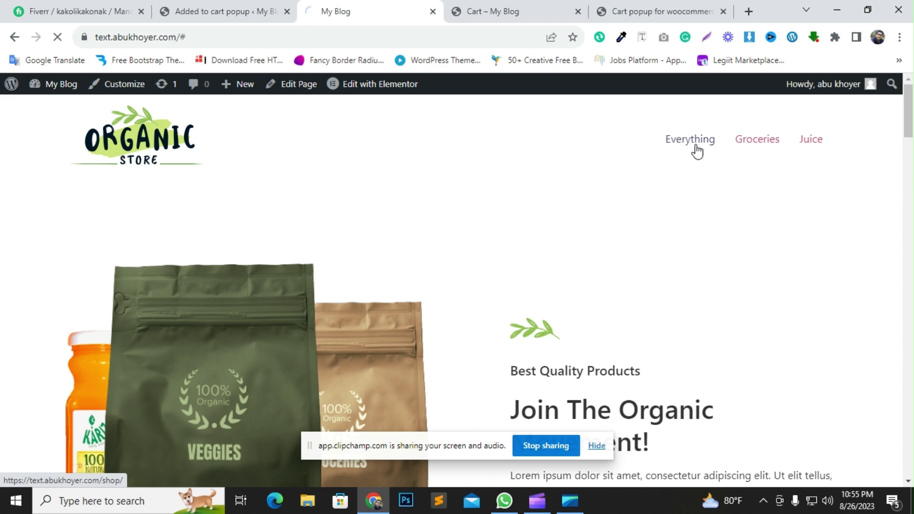
- Add Cashew Butter to the cart from the shop page and close the added to cart popup
scroll(384, 292, down, 4)
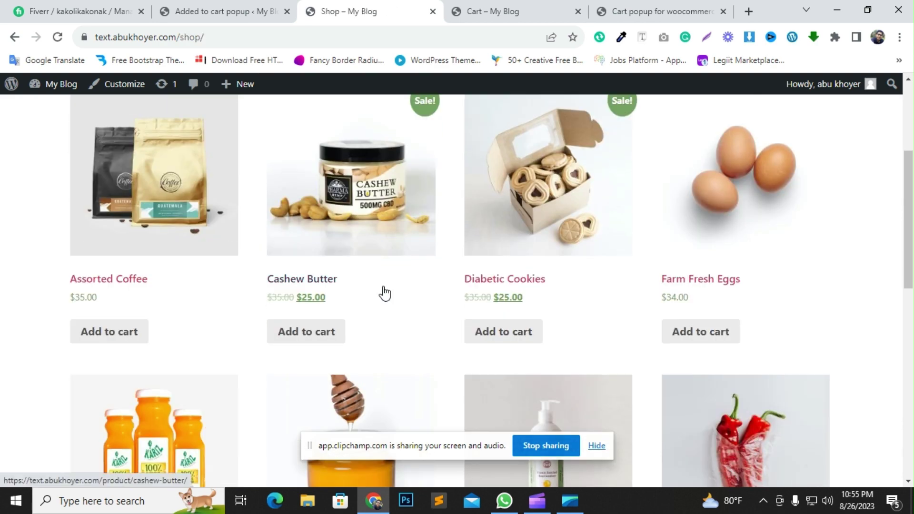
click(318, 333)
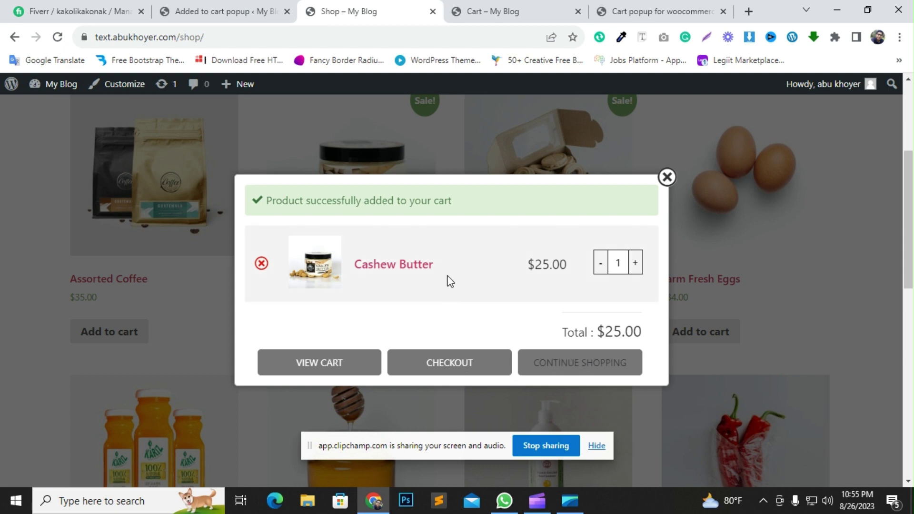
click(667, 177)
scroll(571, 241, up, 5)
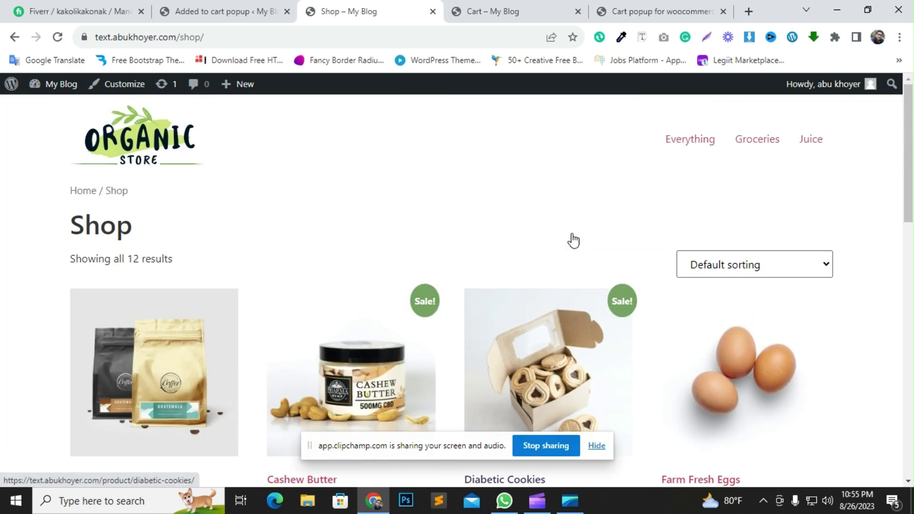